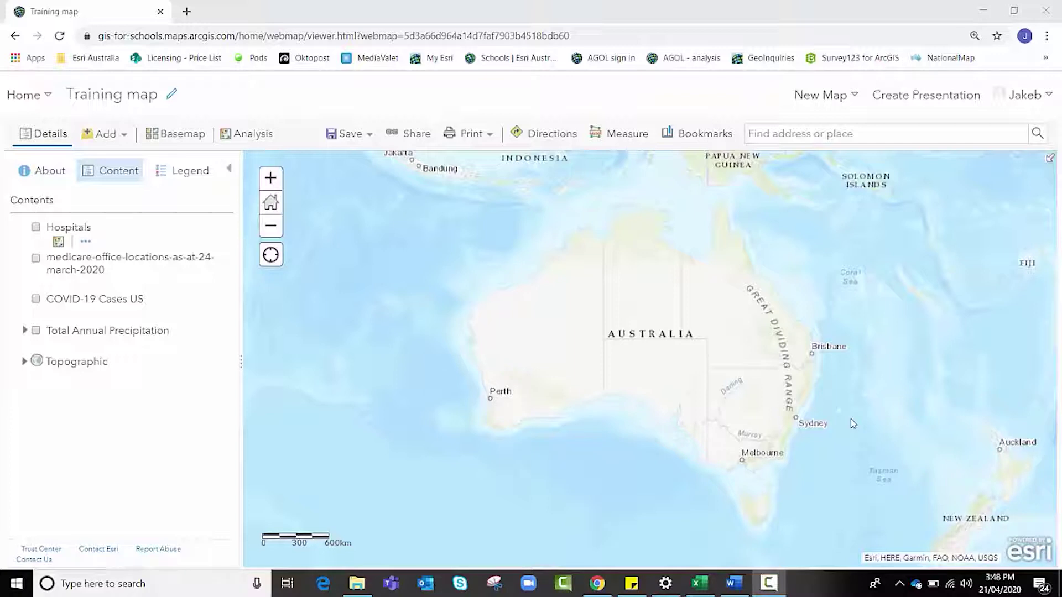
- Open the Training folder with the CSV data in File Explorer beside the map
click(354, 585)
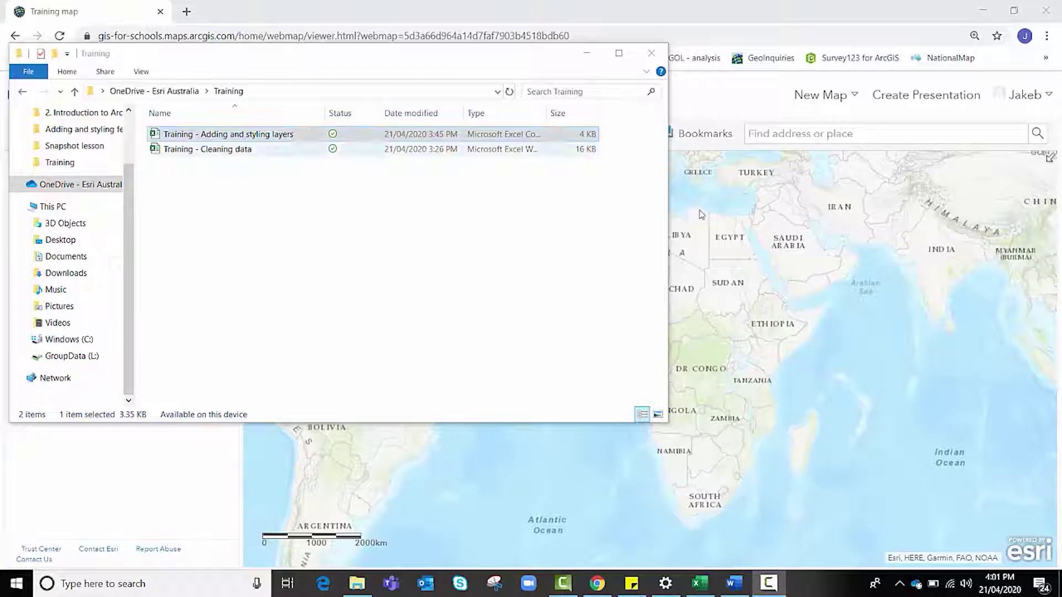
- Bring the ArcGIS Training map back in front of the File Explorer window
click(954, 283)
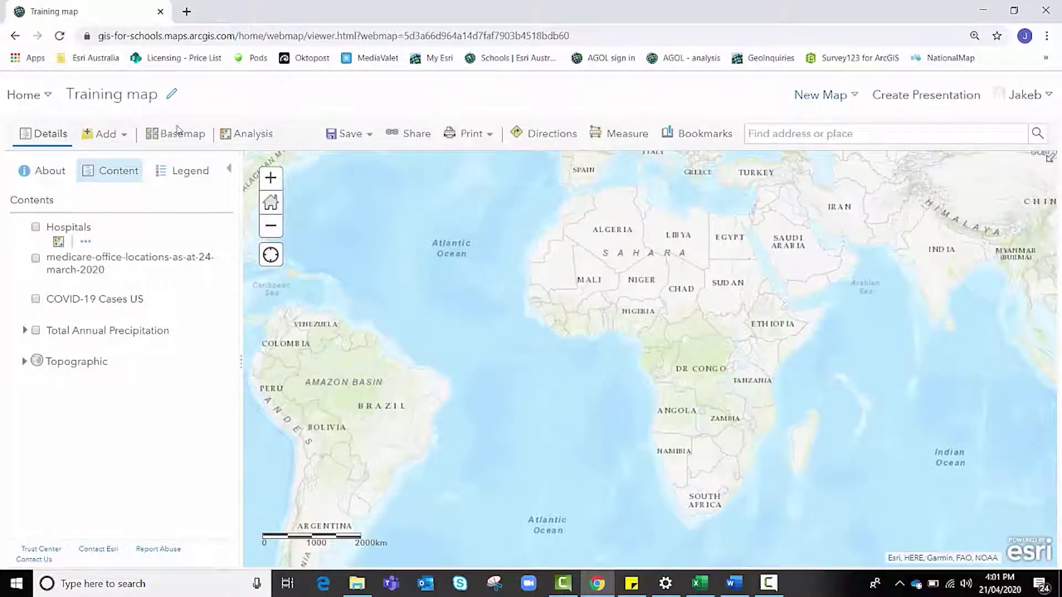
- Add the 'Training - Adding and styling layers' CSV from a local file and import it
click(119, 135)
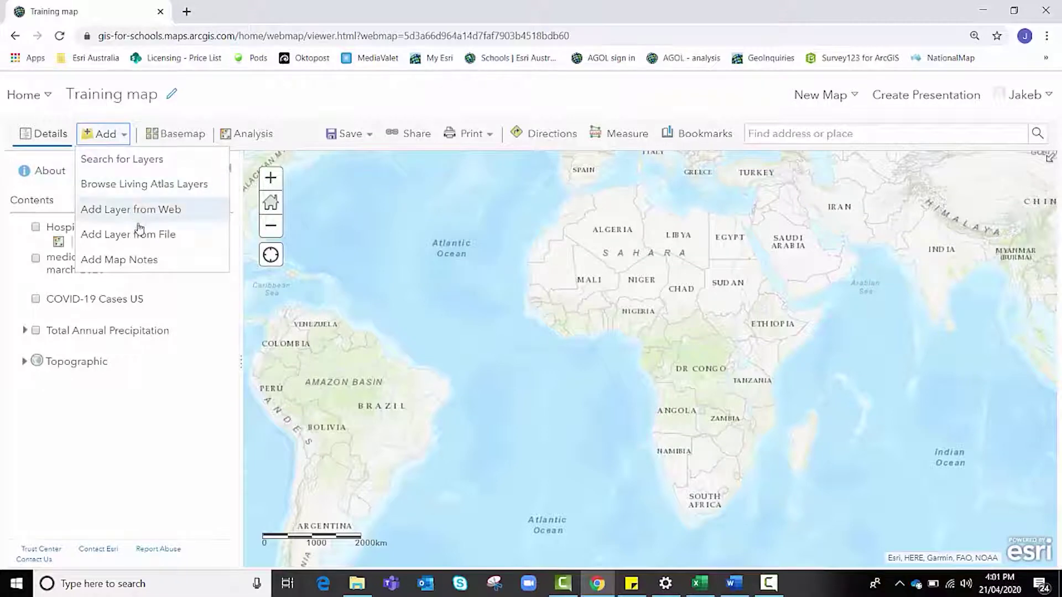
click(142, 247)
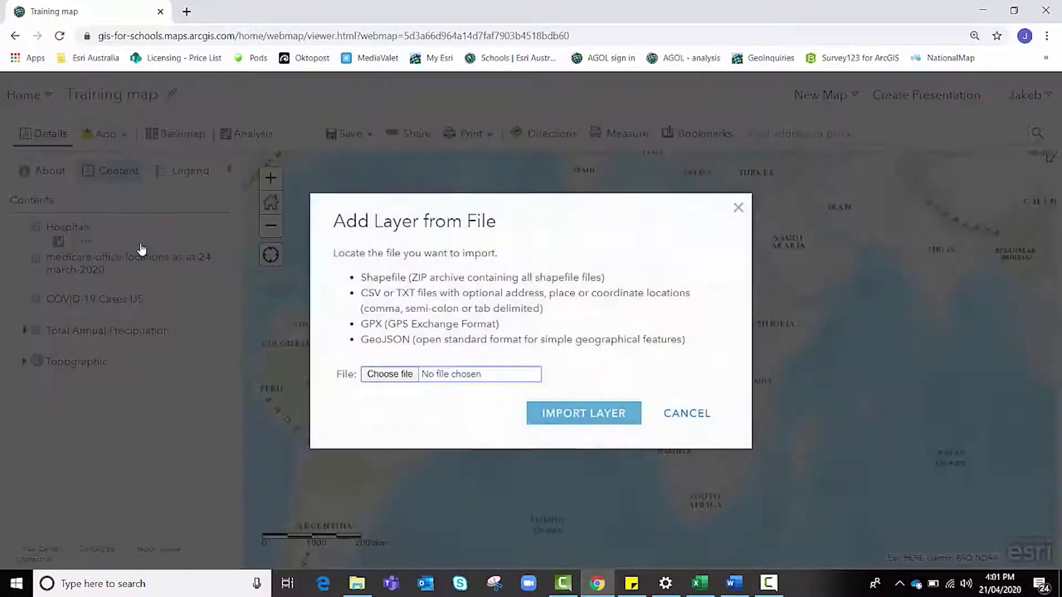
click(390, 374)
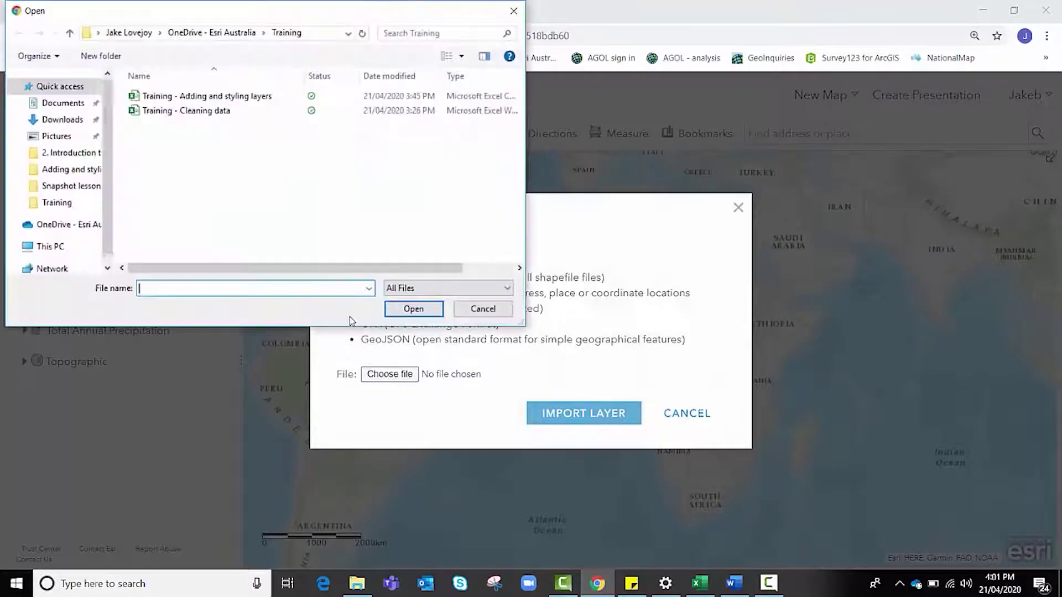
click(203, 103)
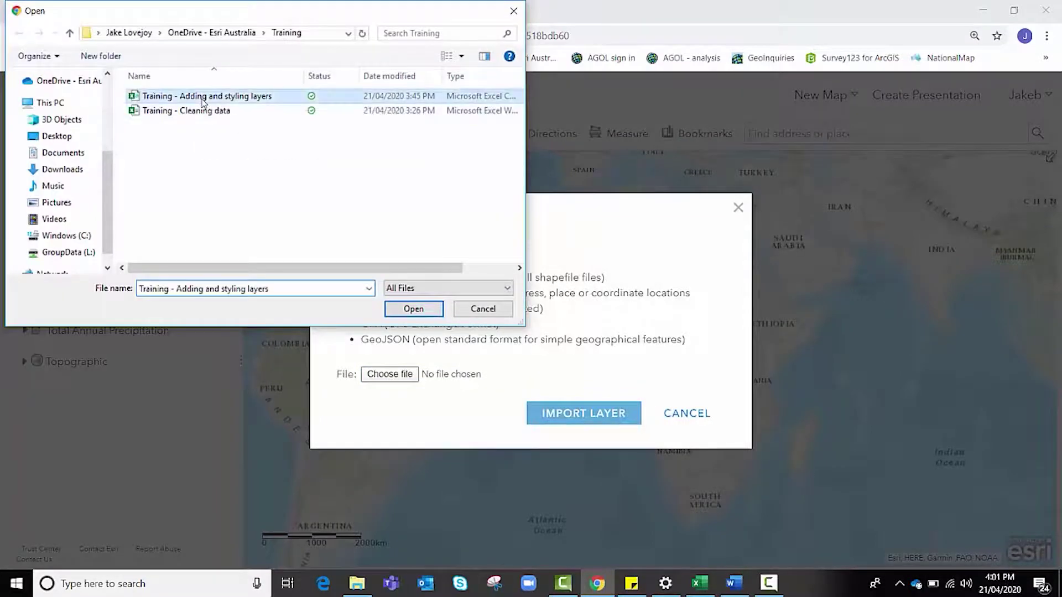
click(414, 310)
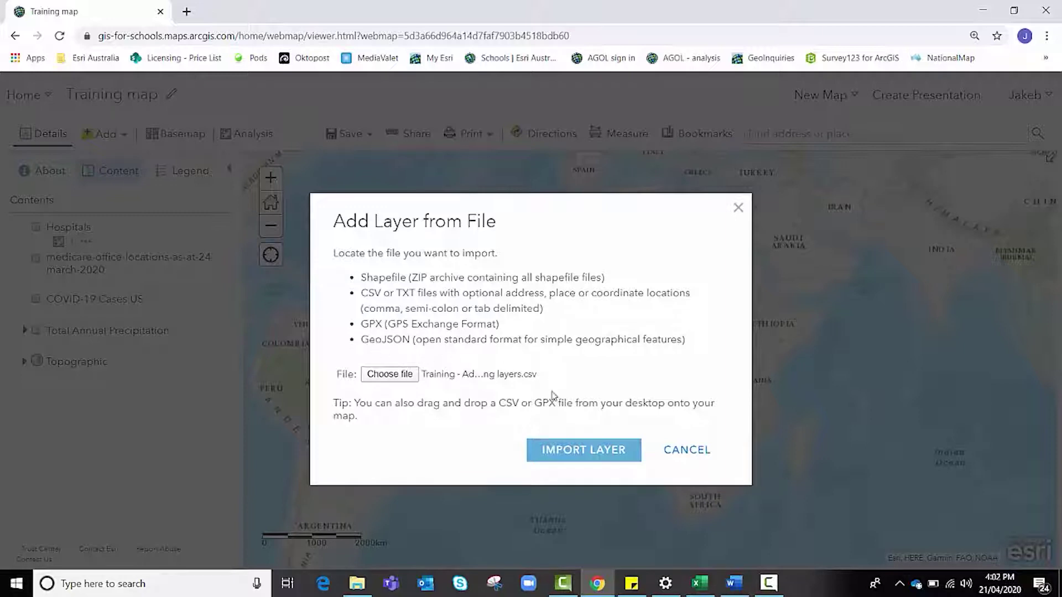
click(575, 448)
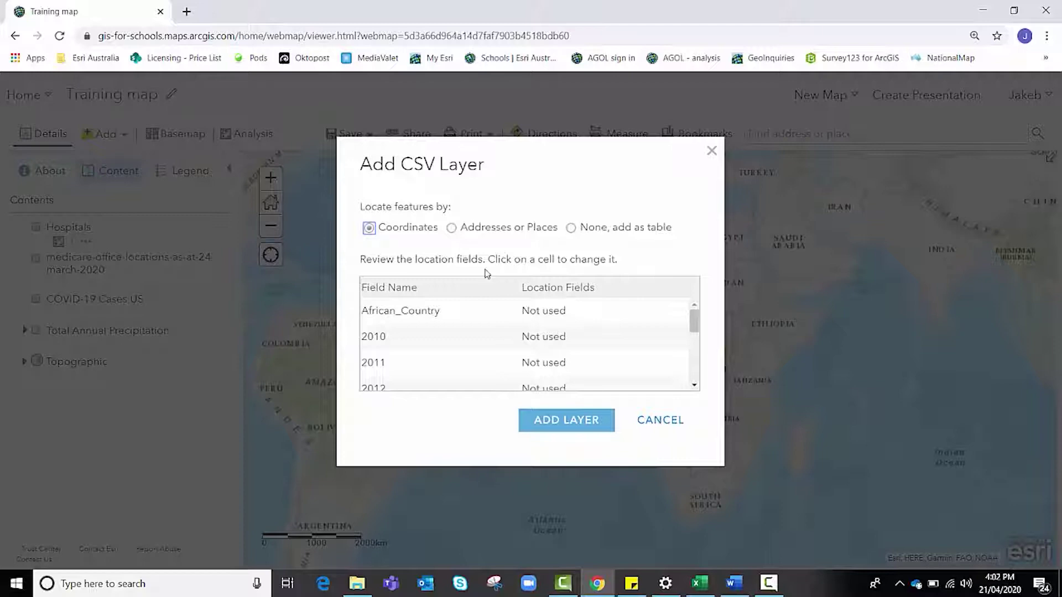
- Locate the CSV features by Addresses or Places, searching in World
click(455, 232)
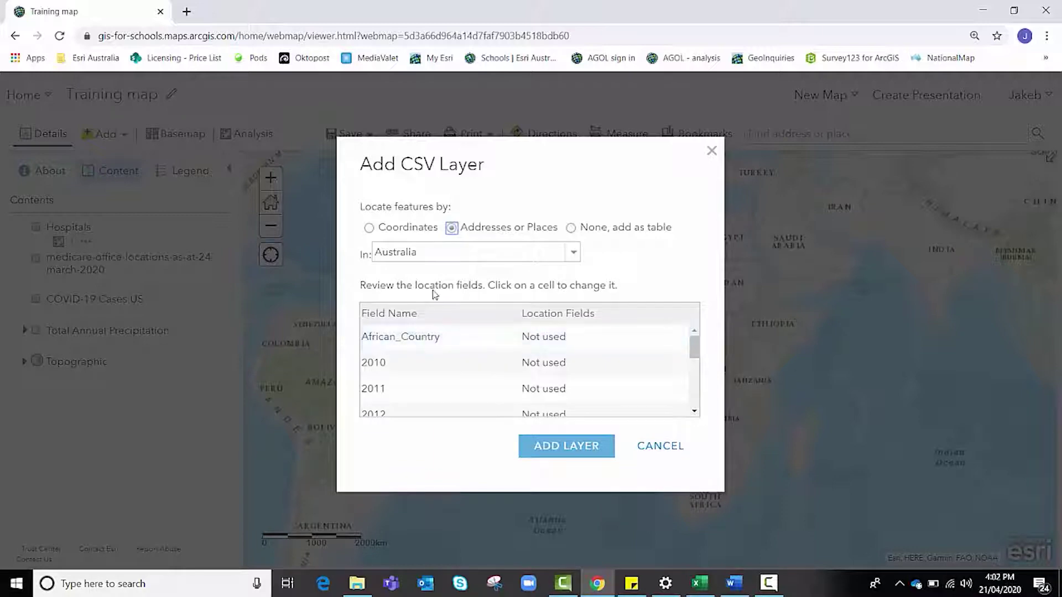
click(449, 255)
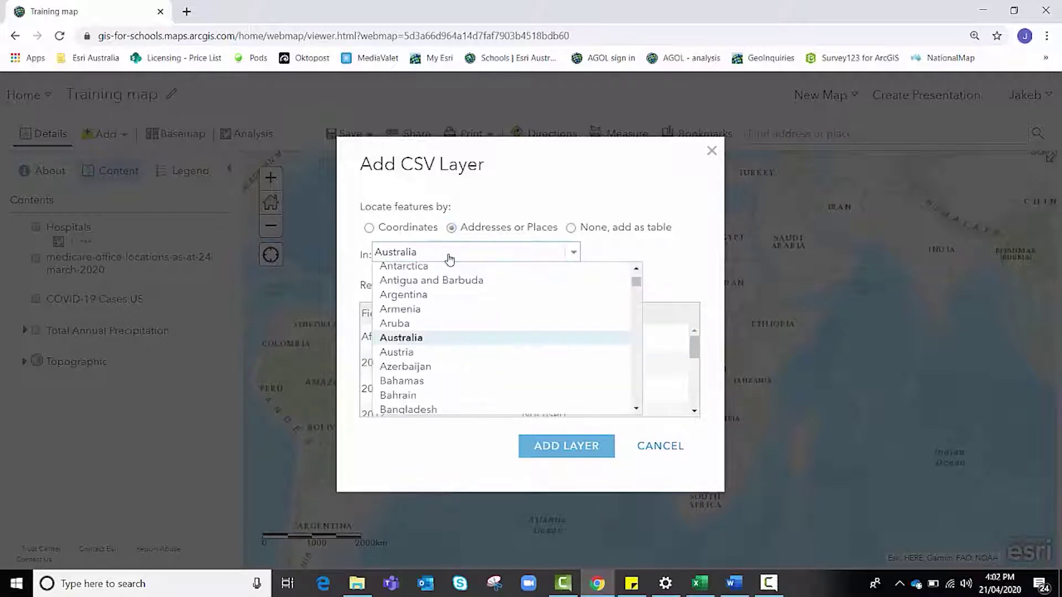
scroll(634, 279, up, 3)
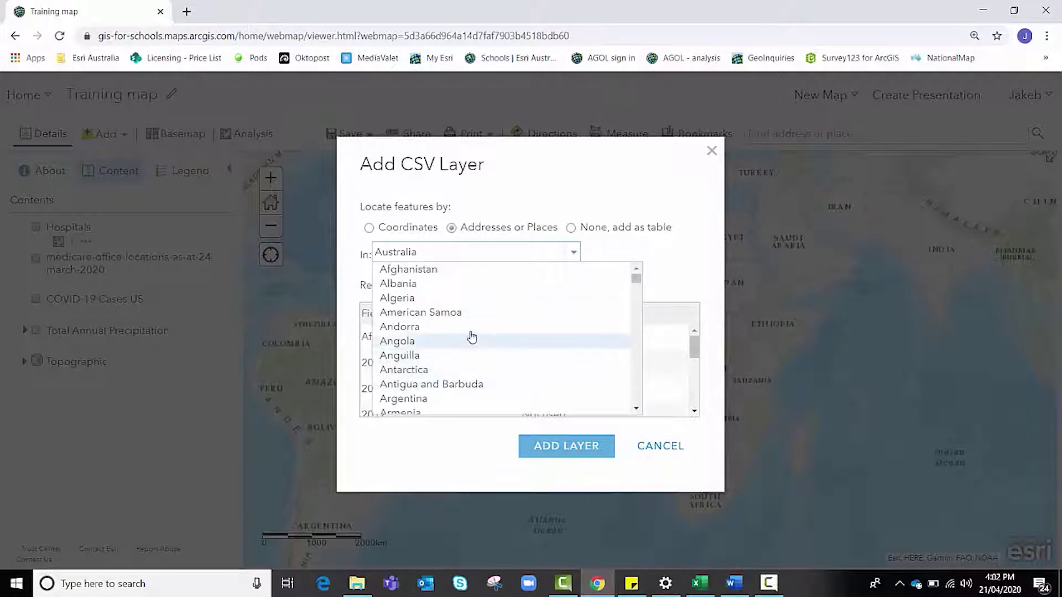
click(468, 258)
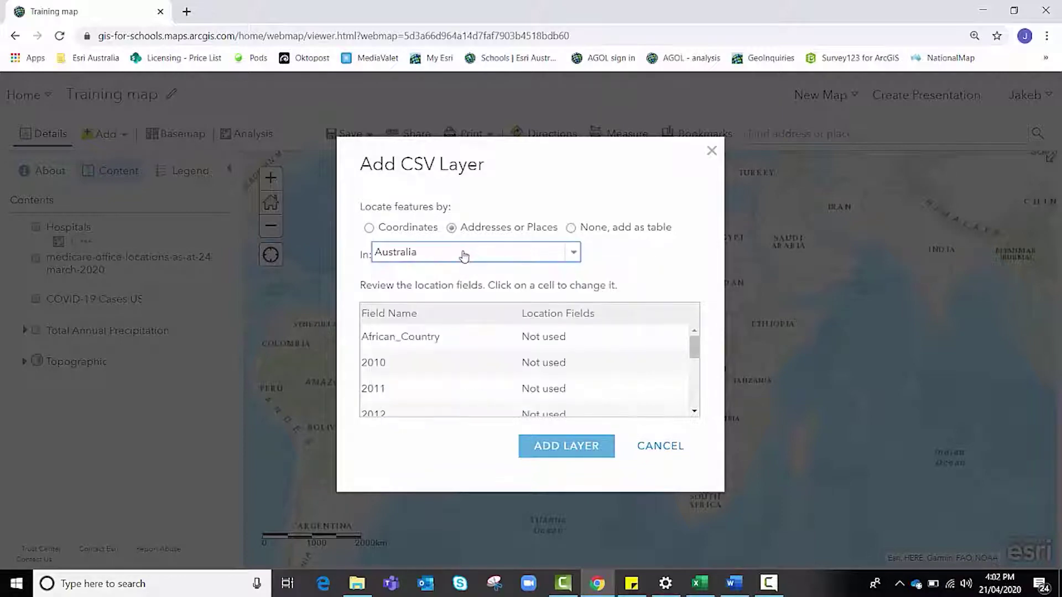
click(464, 255)
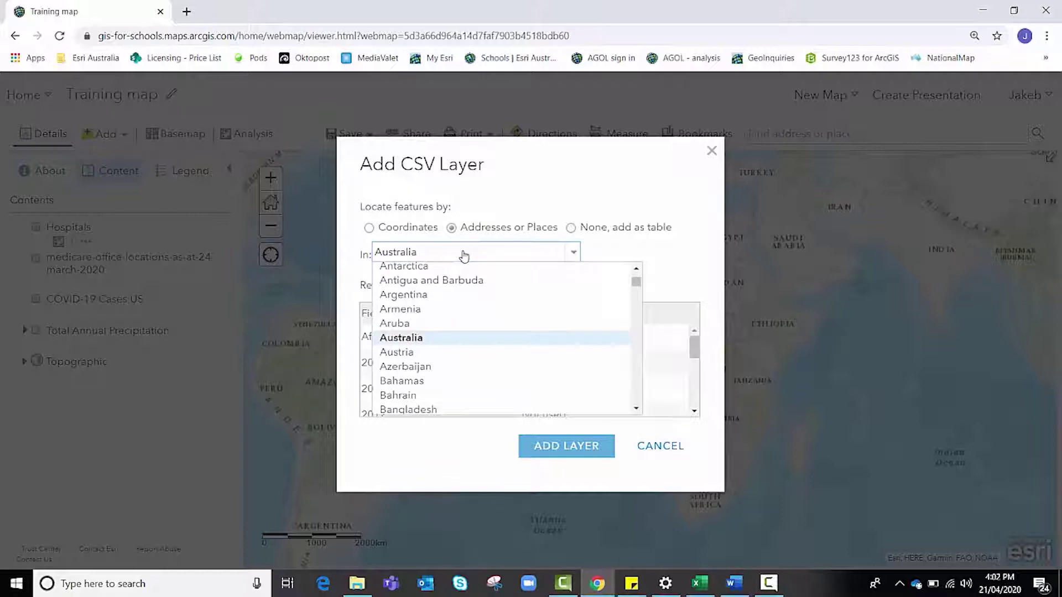
key(w)
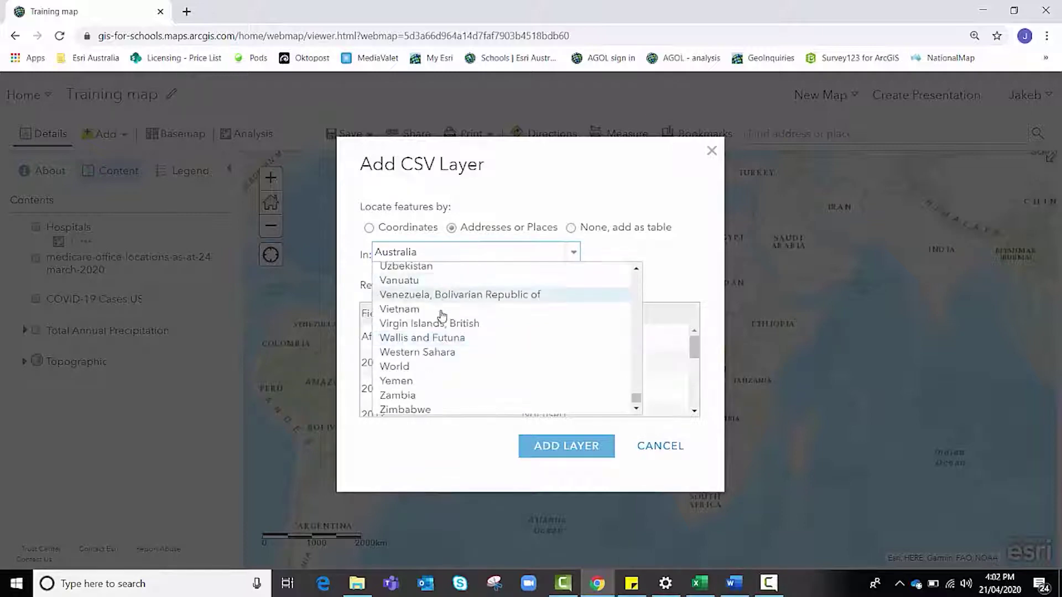
click(406, 367)
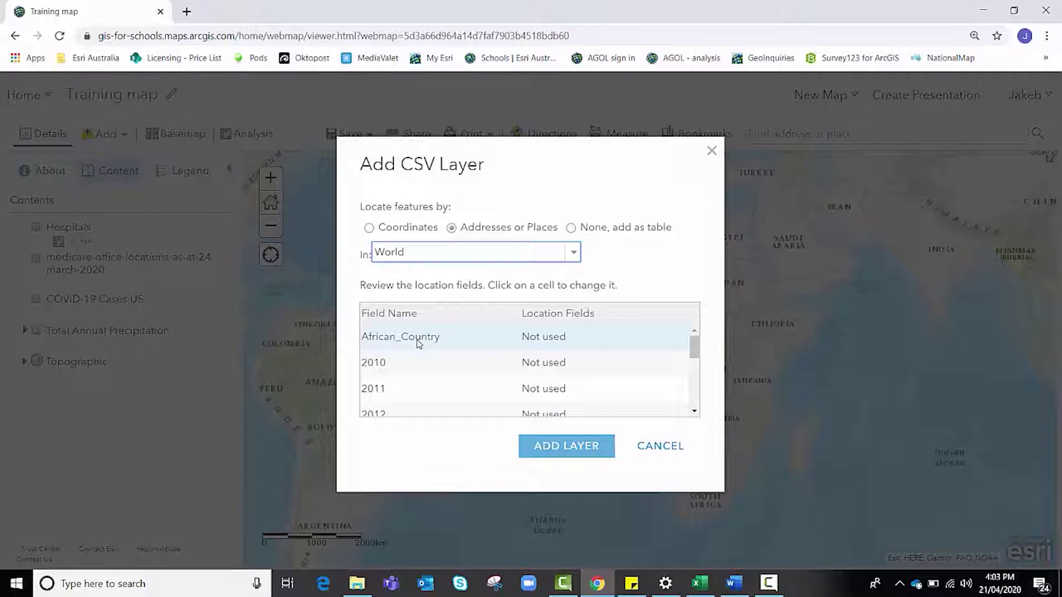
- Set African_Country's location field to Country and add the layer
click(547, 340)
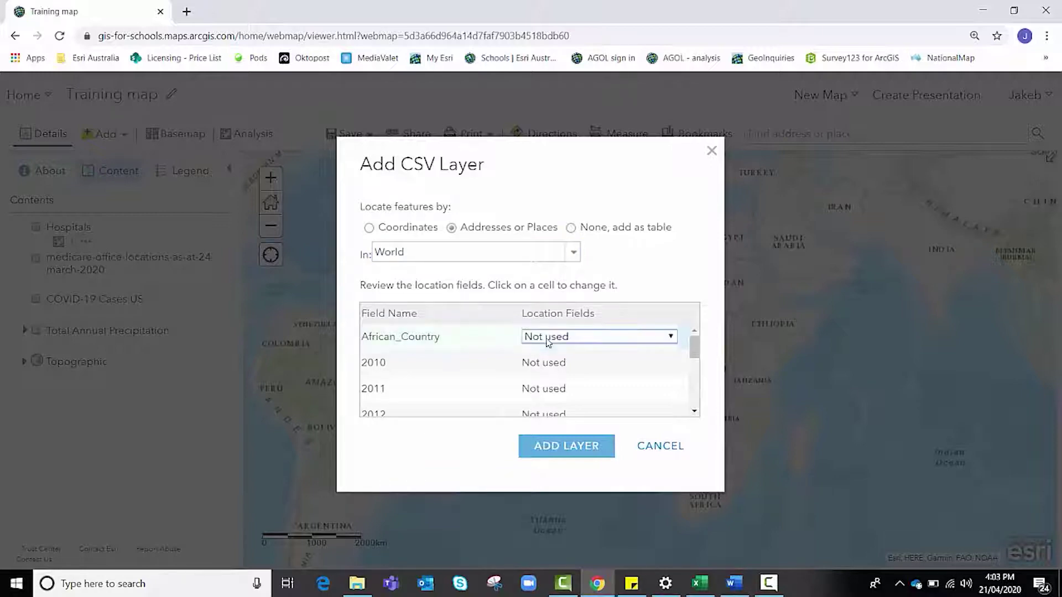
click(547, 342)
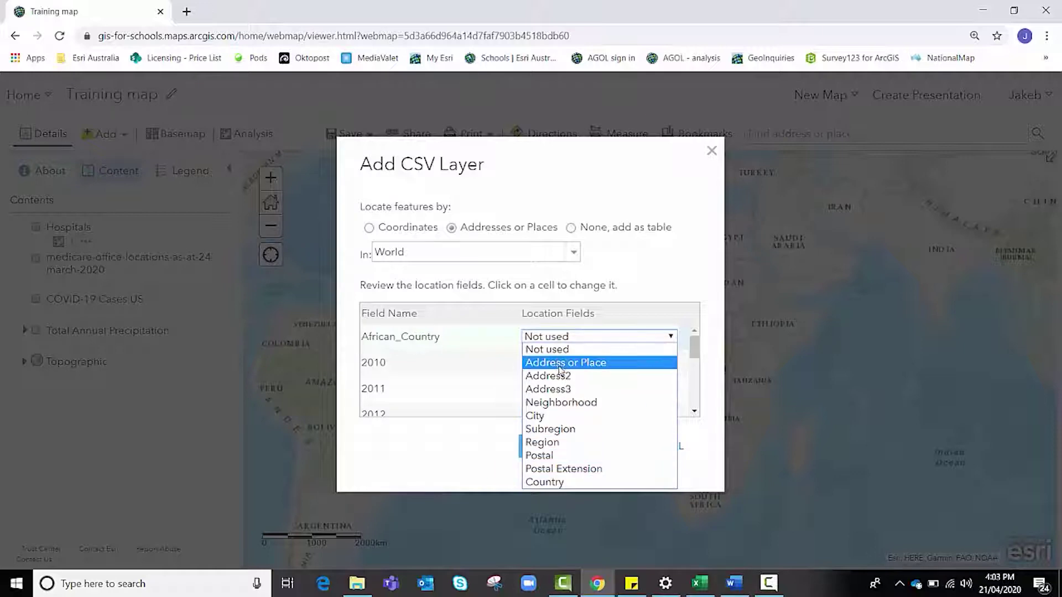
click(554, 482)
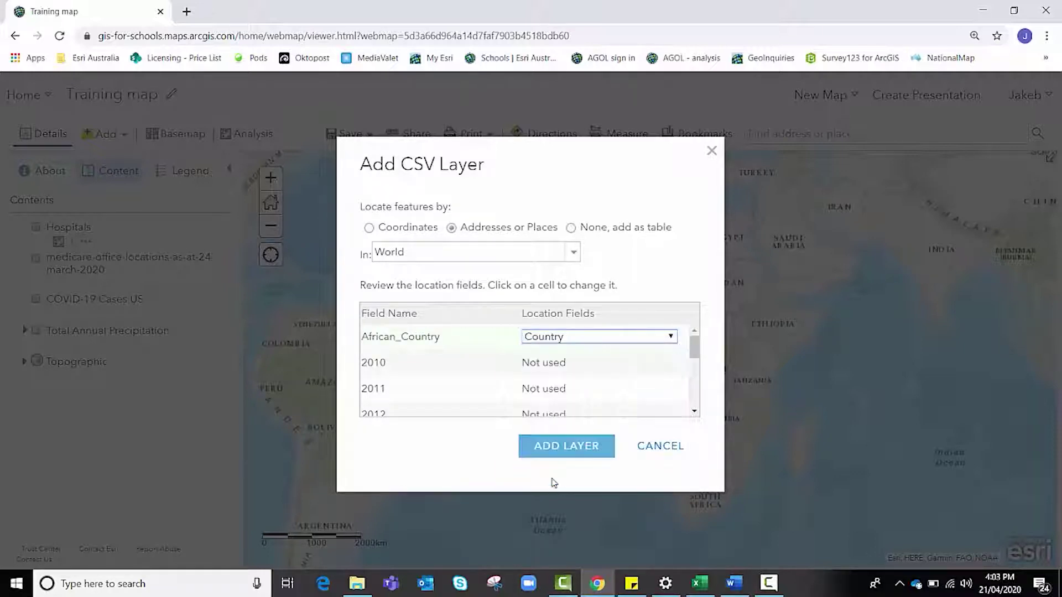
click(553, 447)
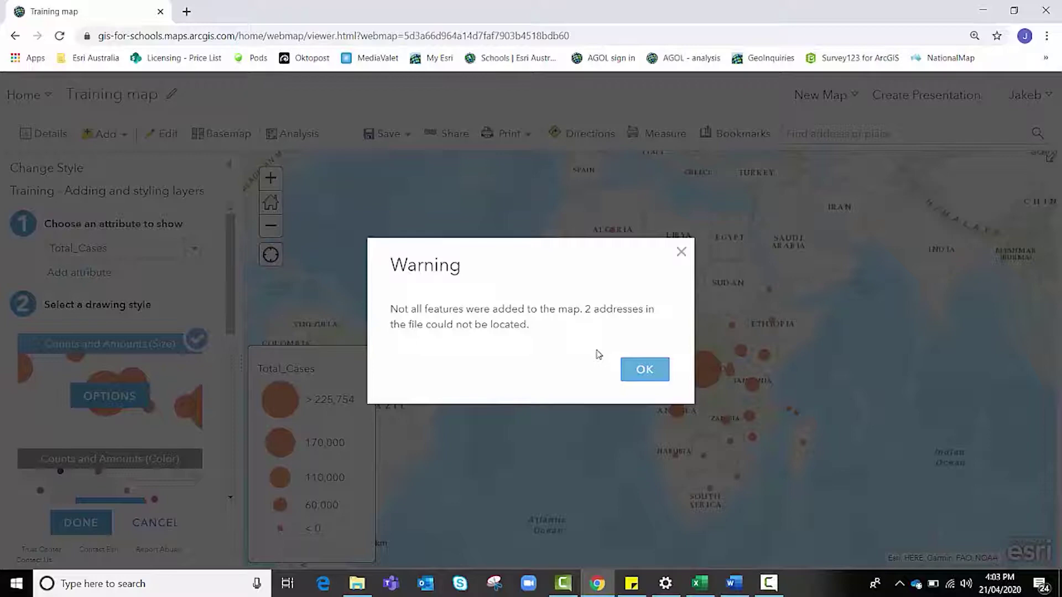
- Dismiss the warning about 2 unlocated addresses to reveal the Total_Cases circles
click(638, 372)
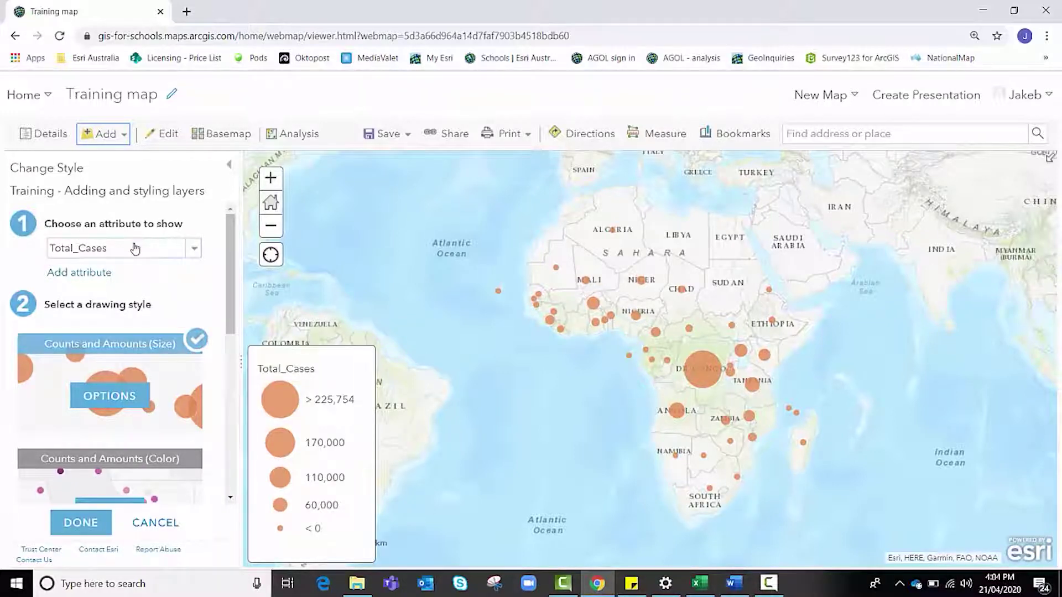
click(194, 249)
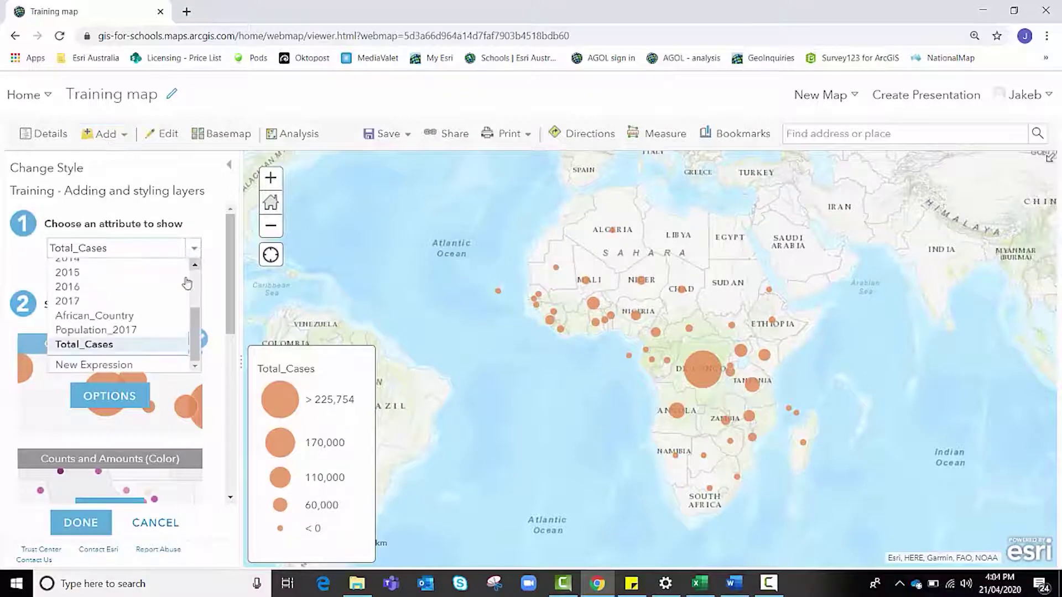
click(161, 330)
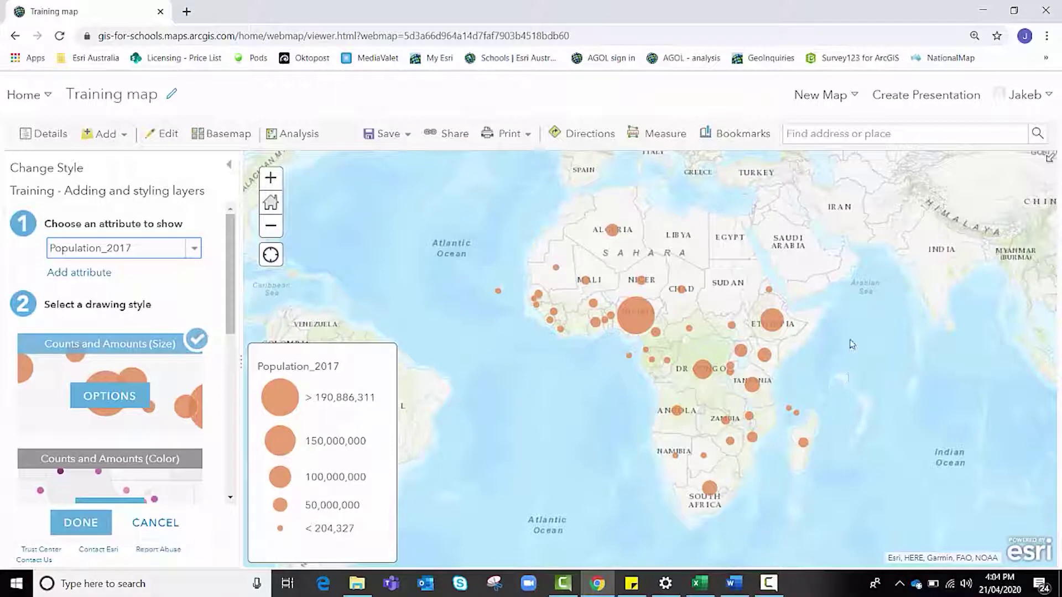
click(195, 248)
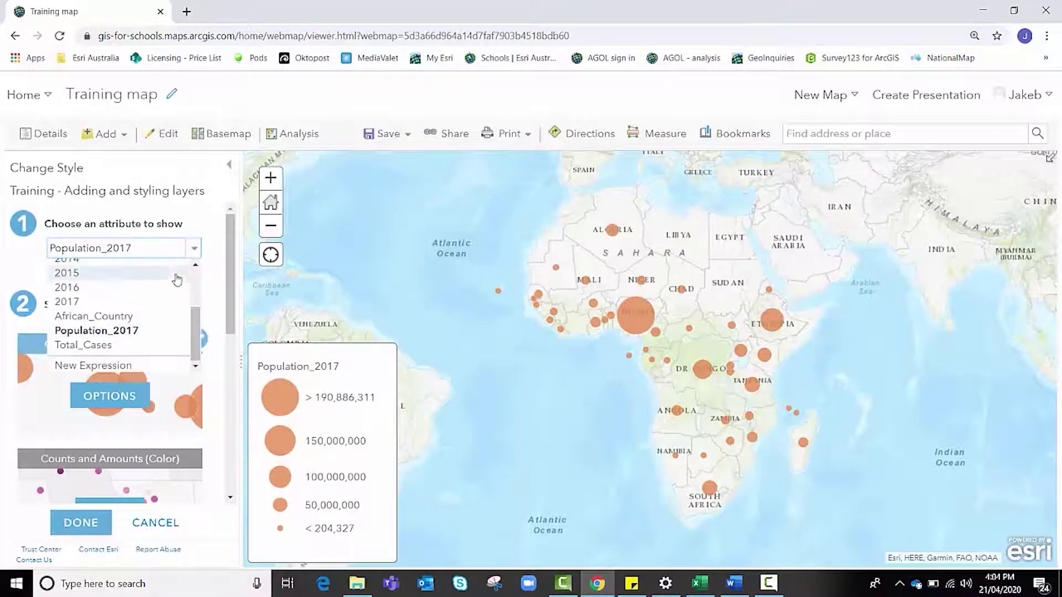
click(143, 348)
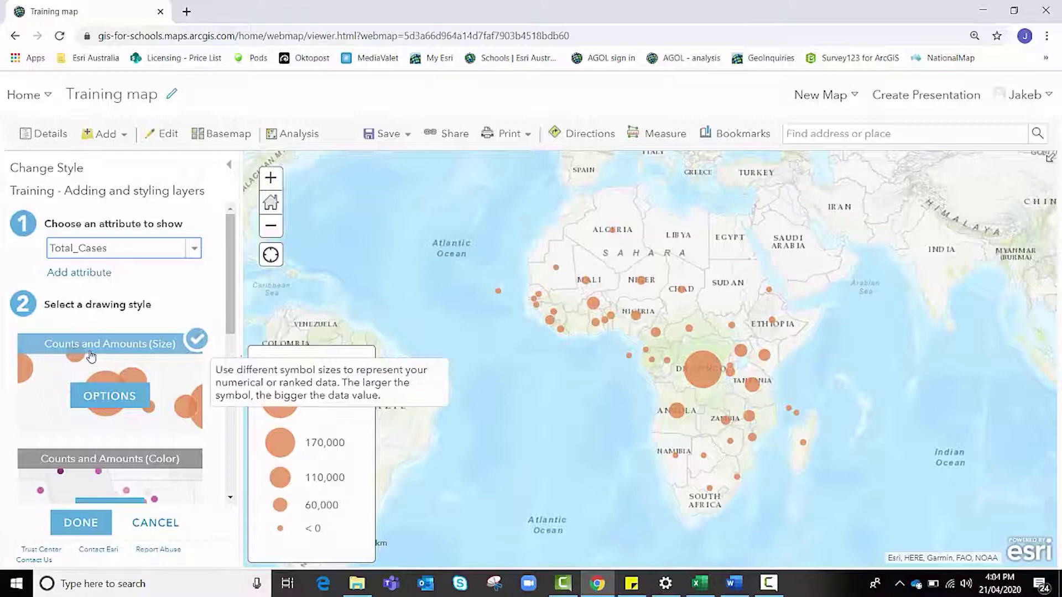
- Classify the Total_Cases circle sizes with Natural Breaks into five classes
click(96, 405)
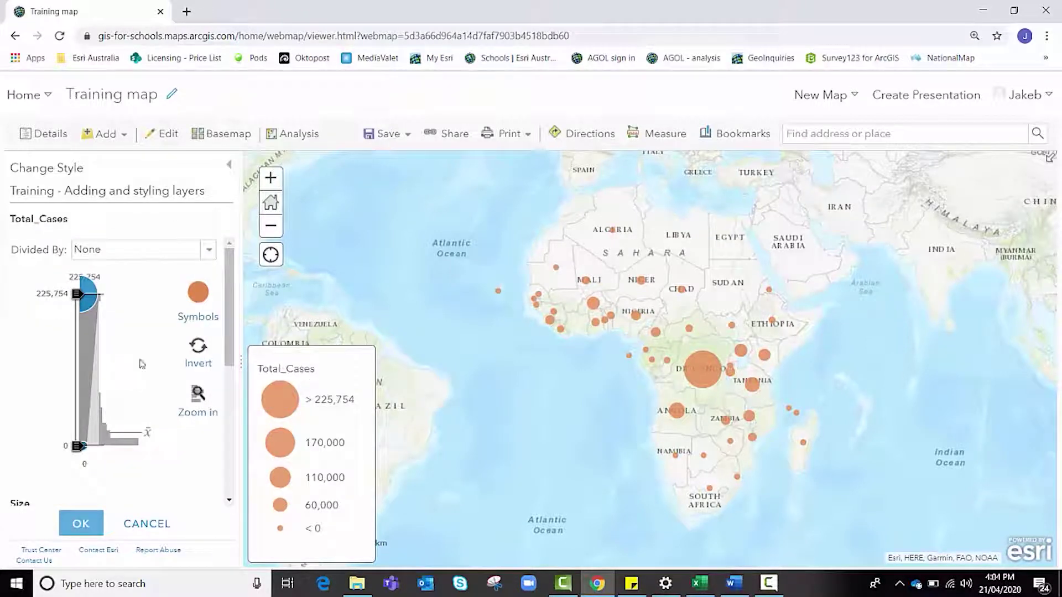
scroll(128, 350, down, 10)
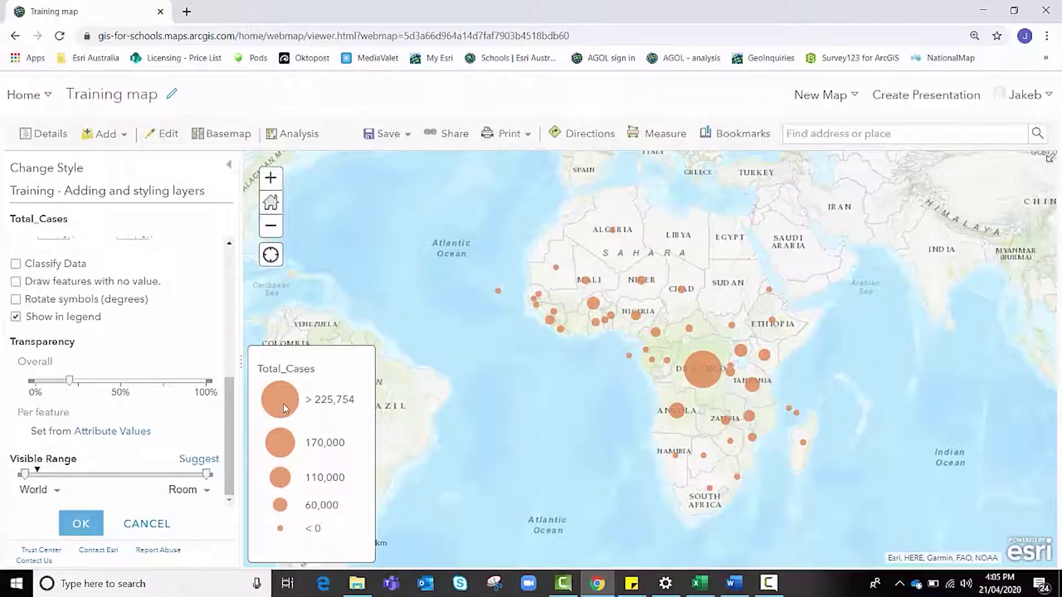
scroll(48, 343, up, 8)
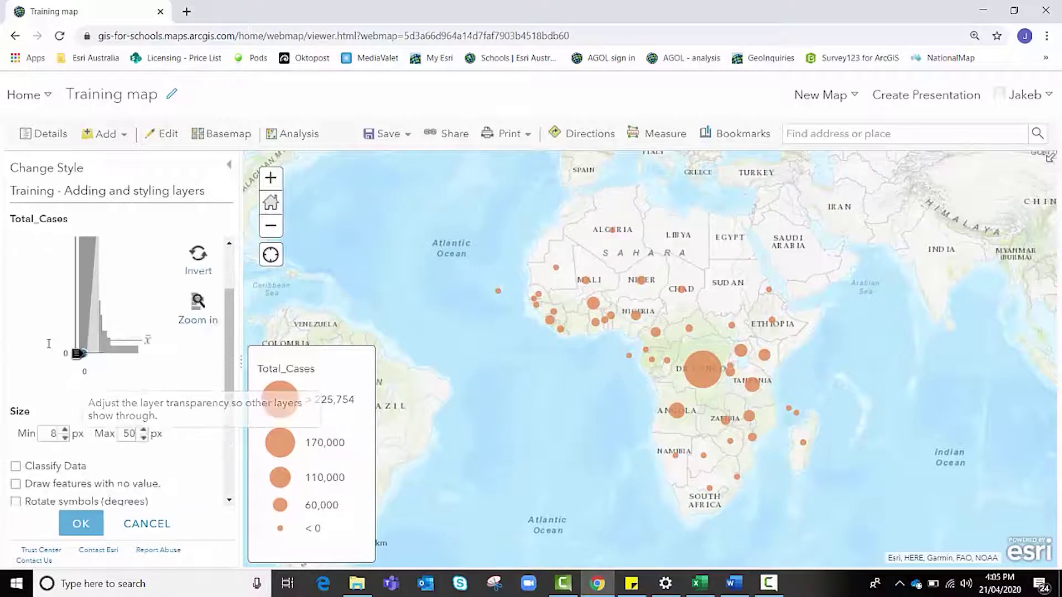
scroll(48, 343, down, 3)
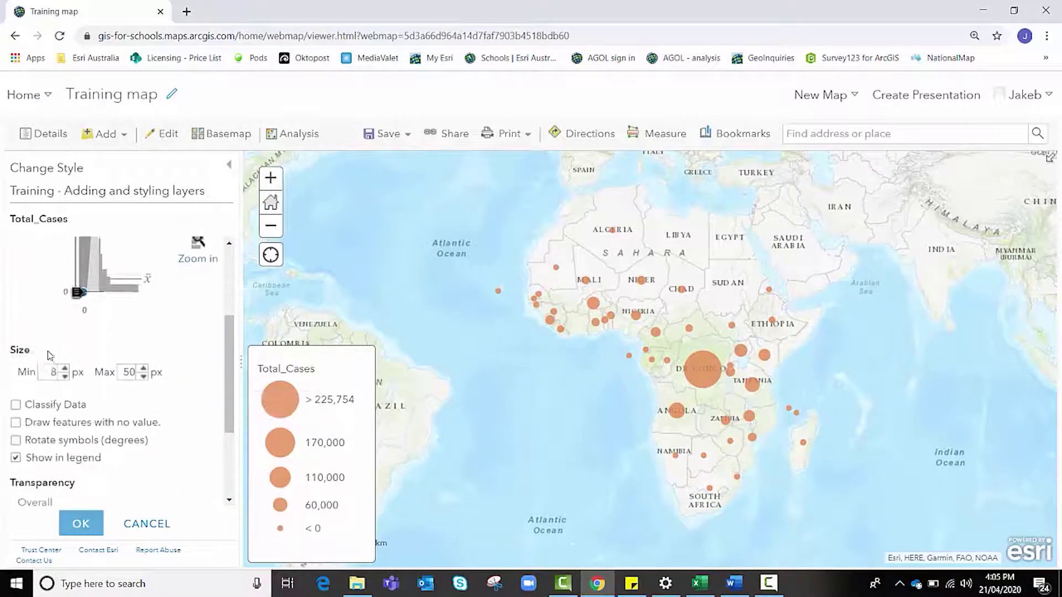
click(16, 403)
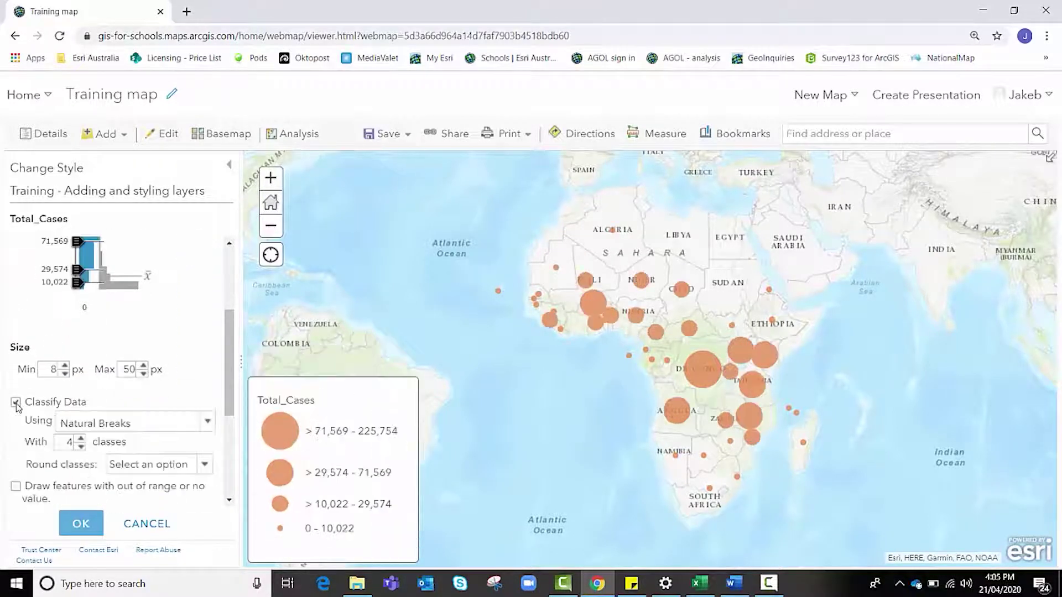
click(153, 427)
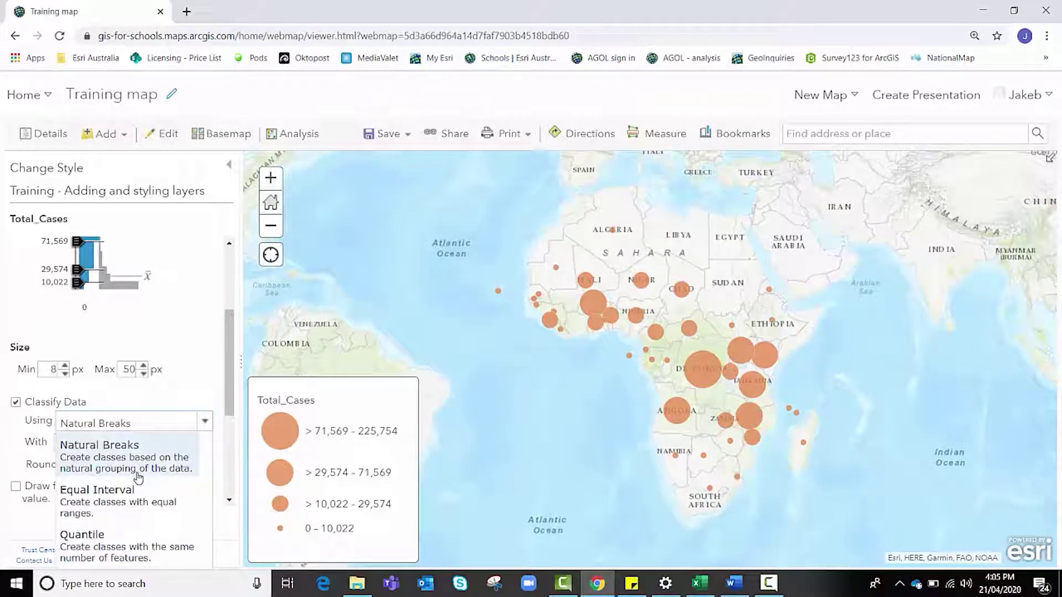
scroll(225, 387, down, 3)
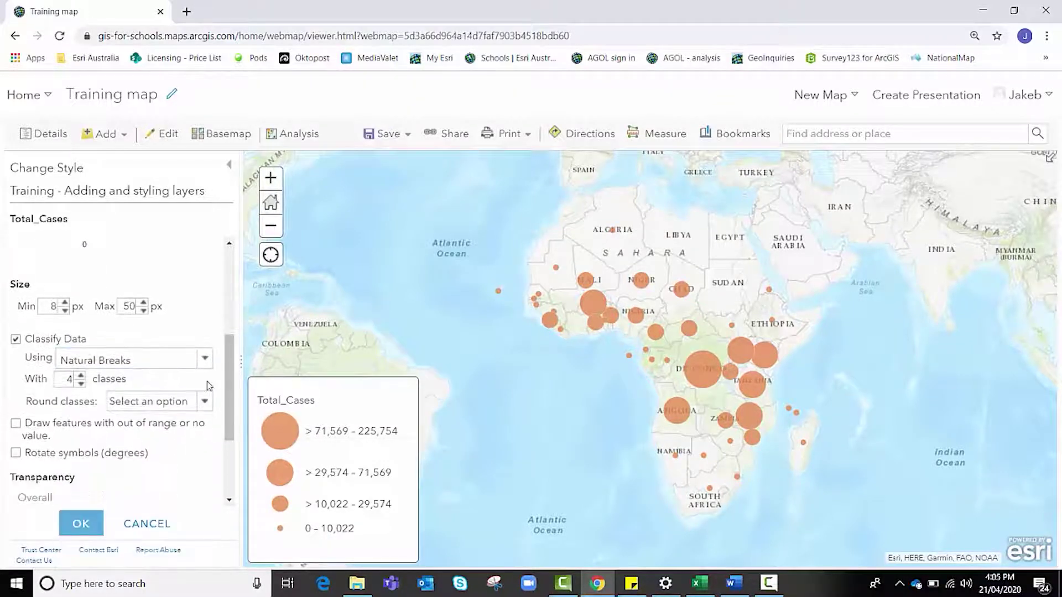
click(204, 359)
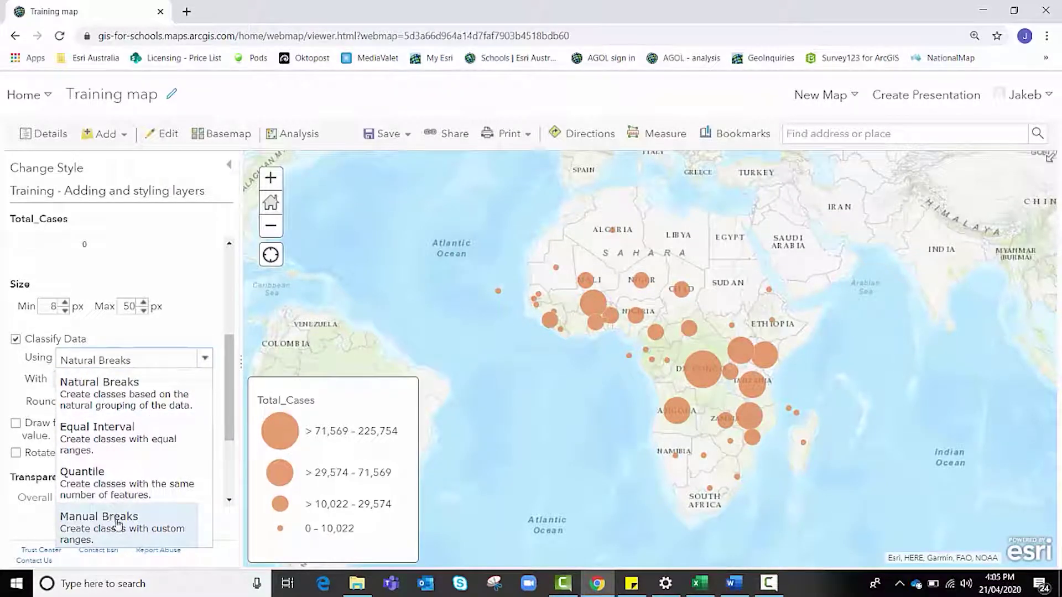
click(117, 406)
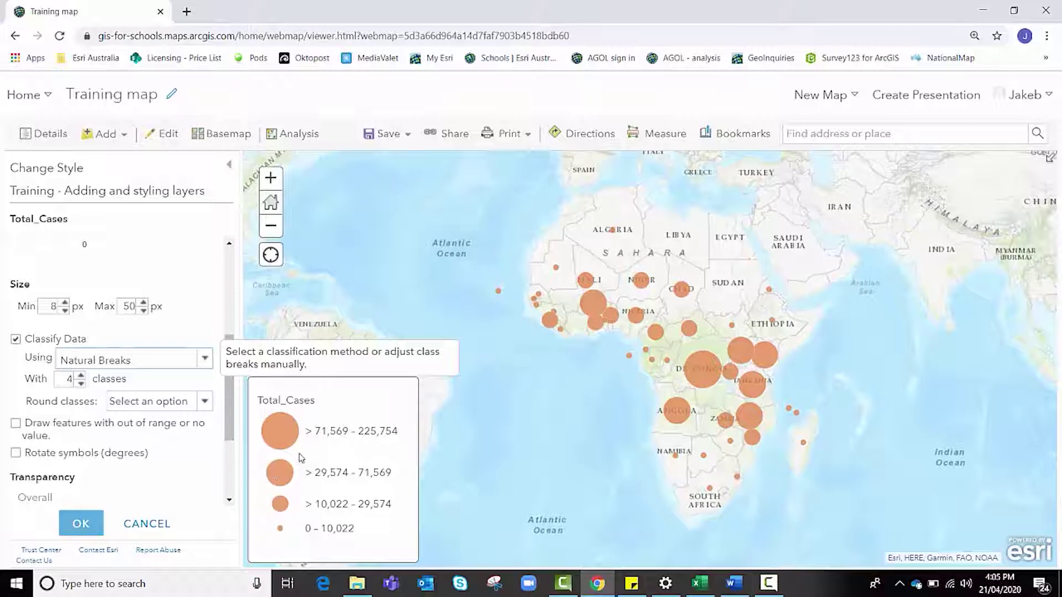
click(80, 376)
click(81, 376)
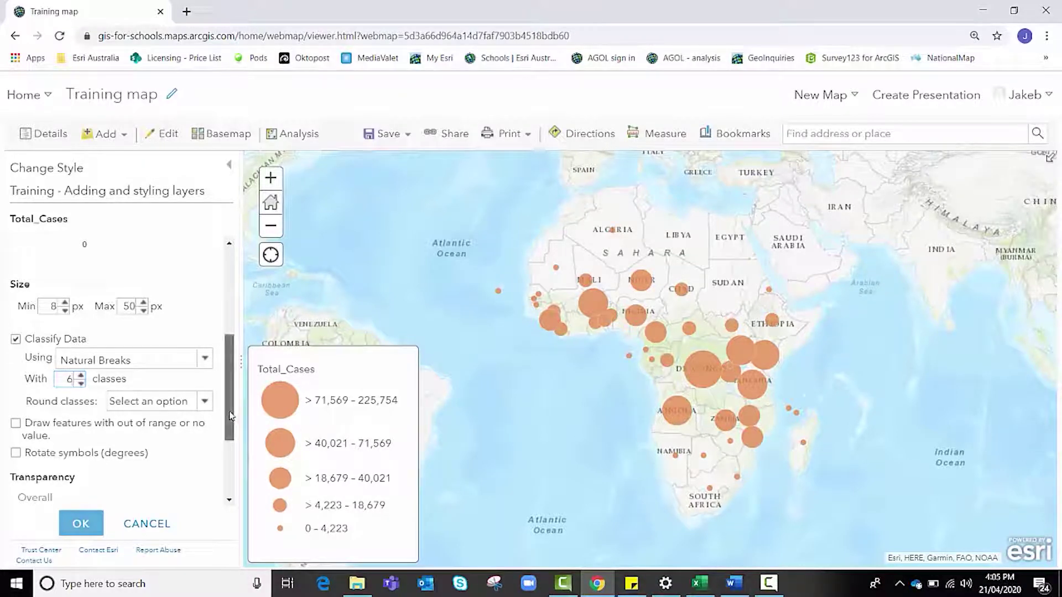
drag(232, 416, 235, 309)
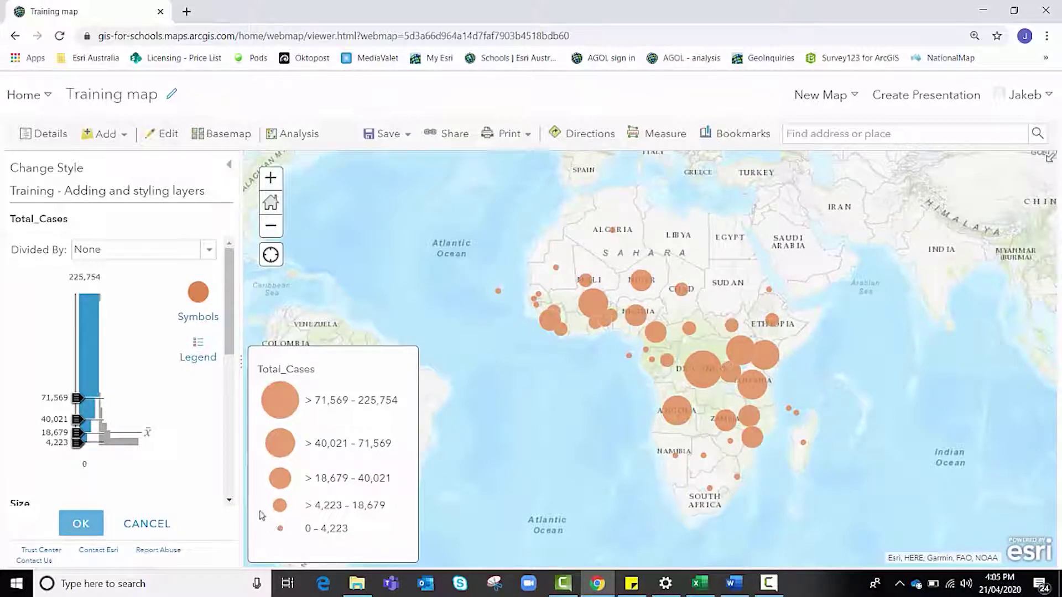
- Fill the largest Total_Cases class dark red and the second class red
click(196, 347)
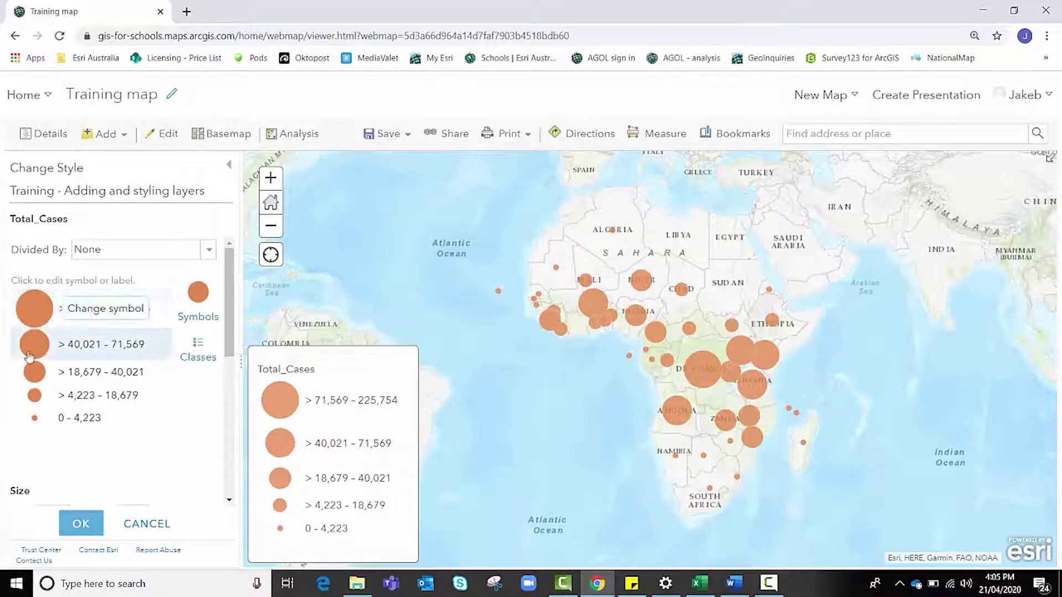
click(35, 309)
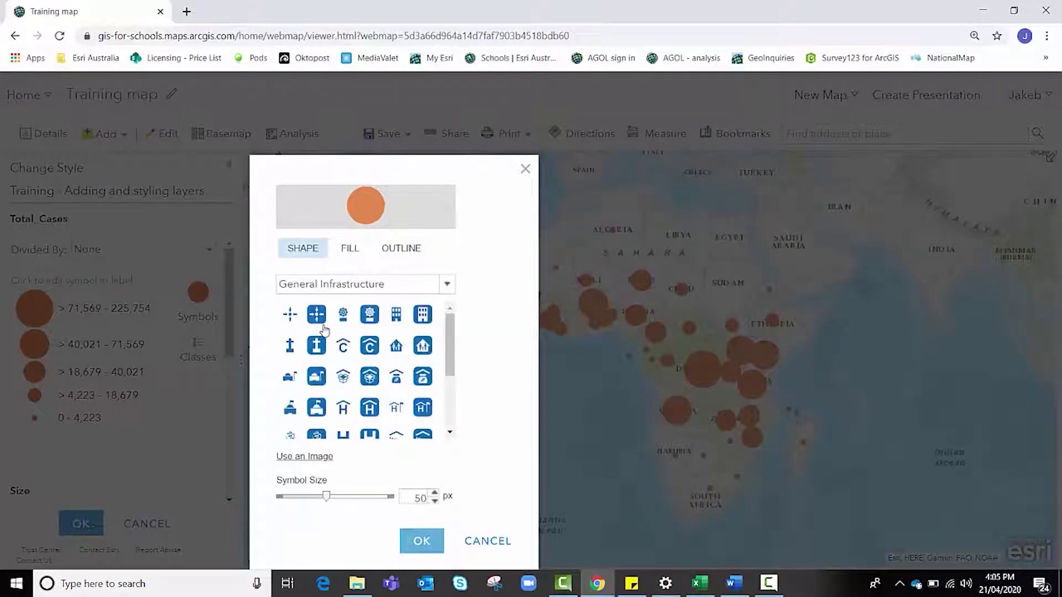
click(354, 249)
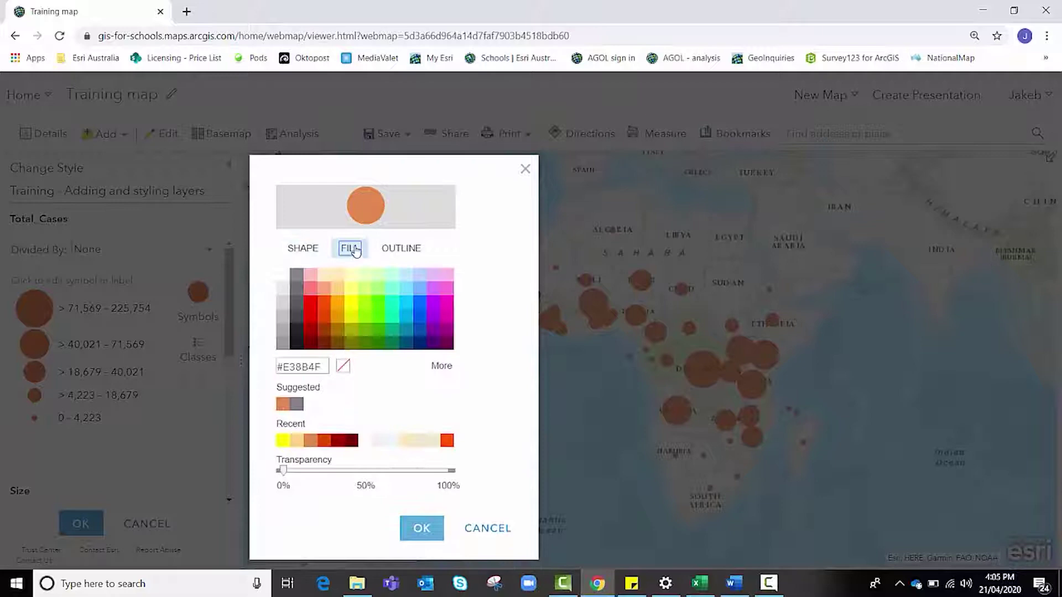
click(313, 347)
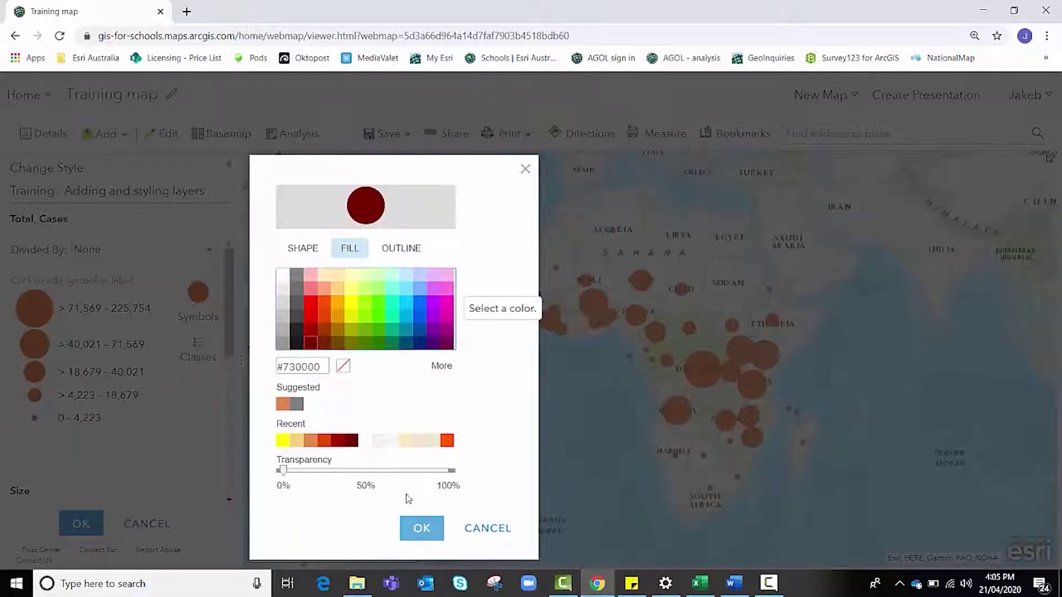
click(419, 528)
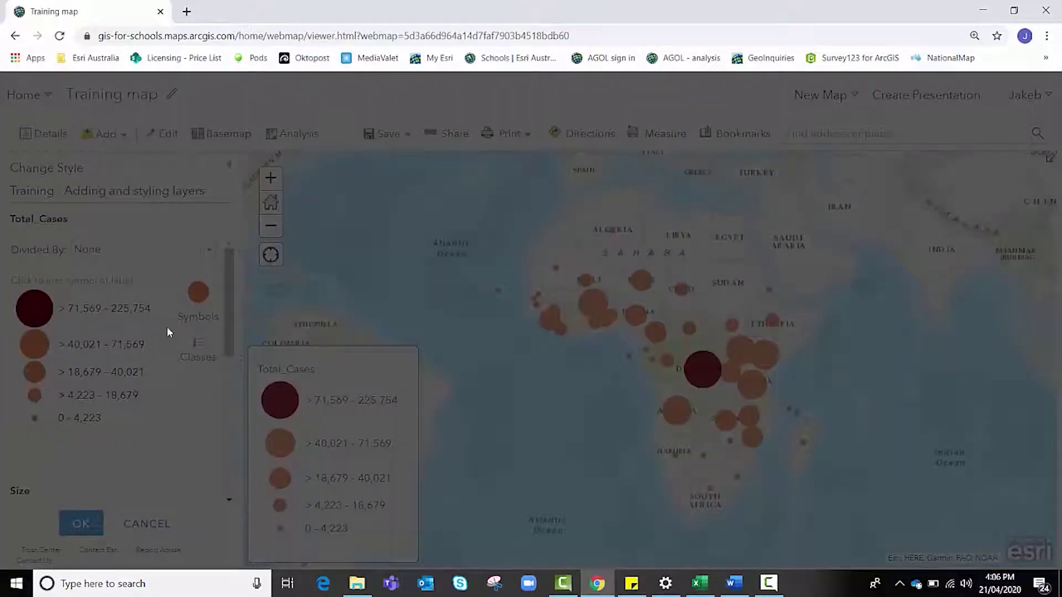
click(168, 333)
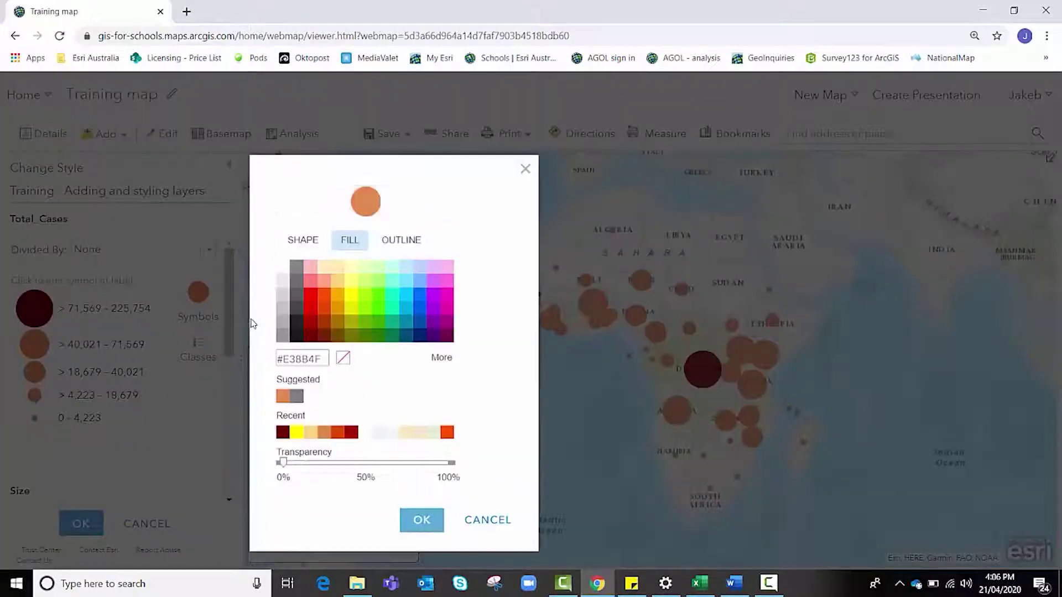
click(309, 323)
click(421, 520)
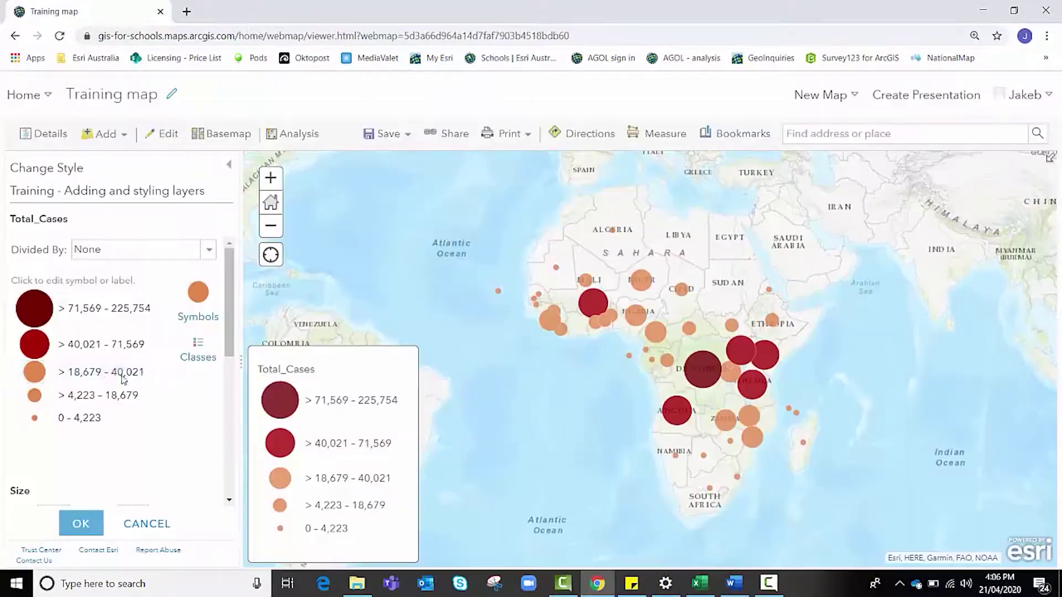
- Fill the third class orange-red, the fourth yellow-orange and the smallest light yellow
click(36, 373)
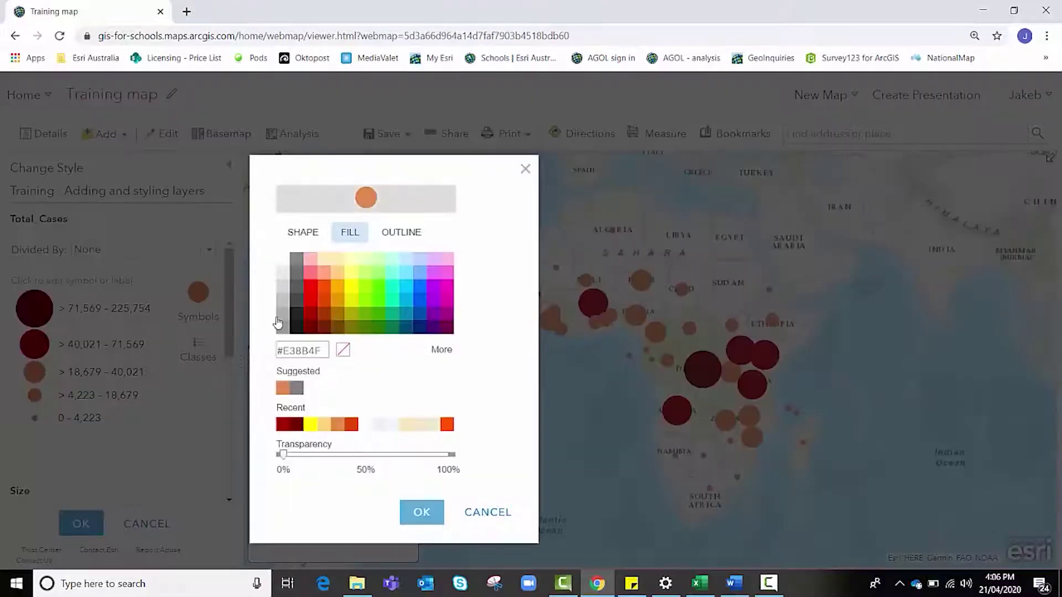
click(324, 300)
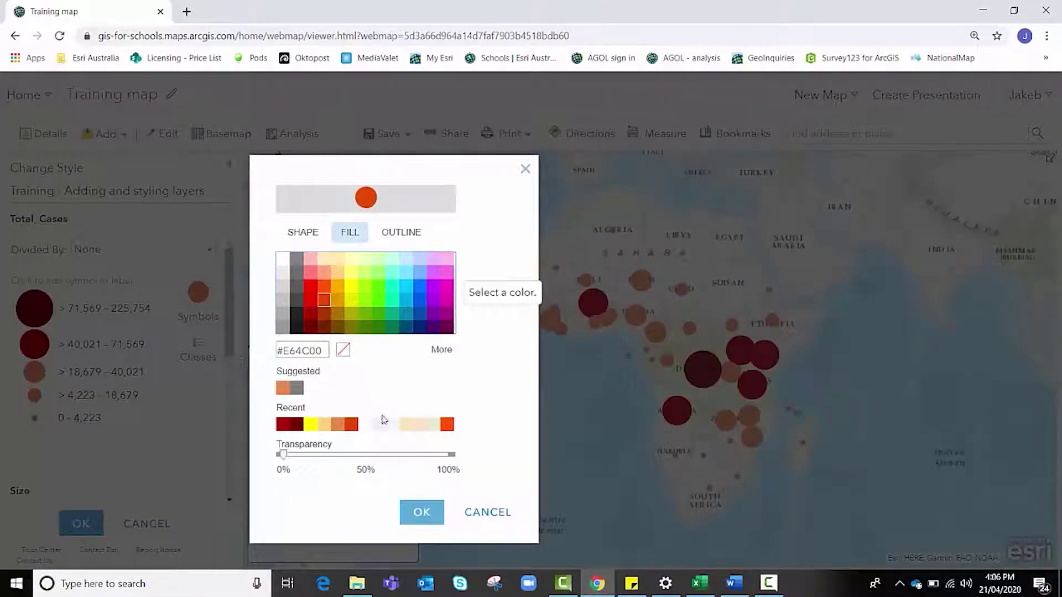
click(419, 504)
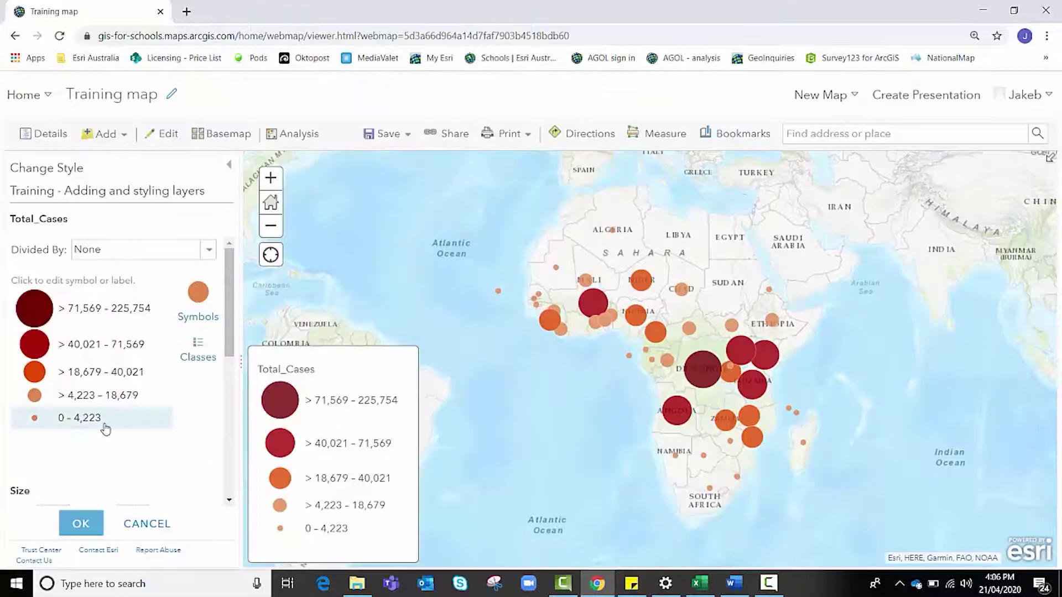
click(38, 399)
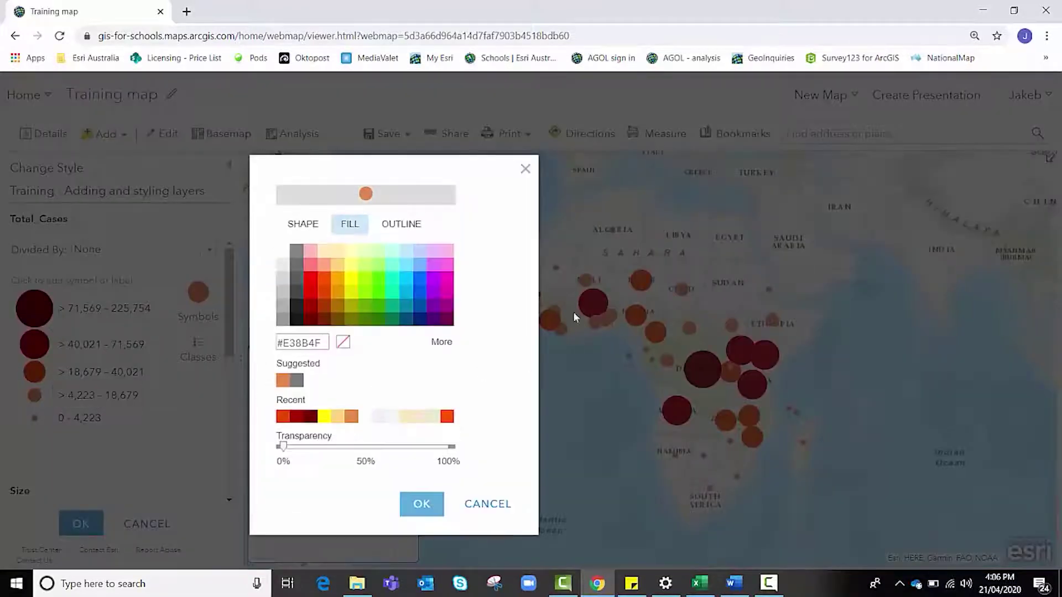
click(343, 287)
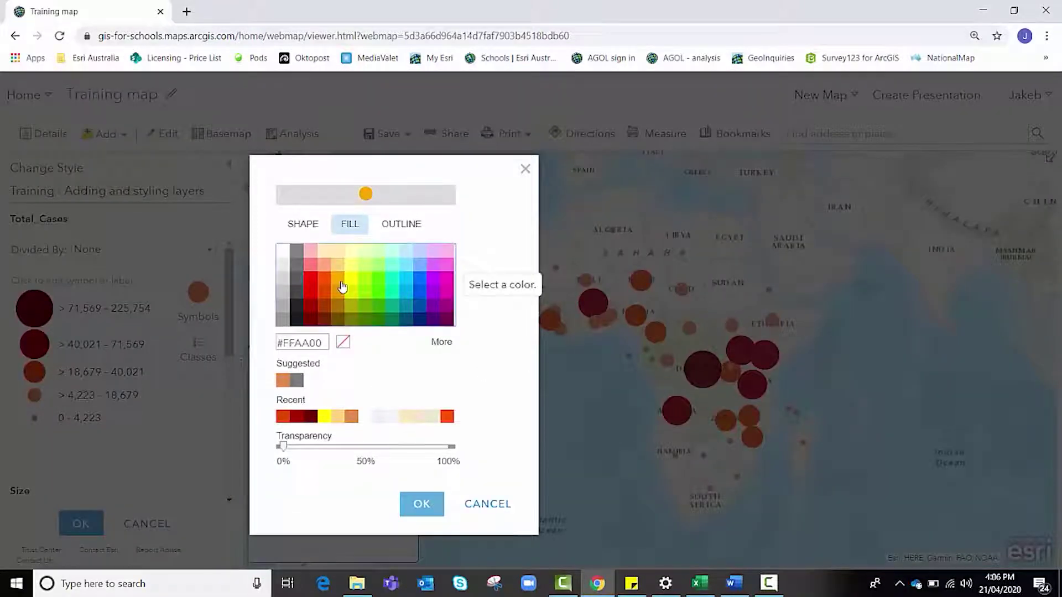
click(419, 504)
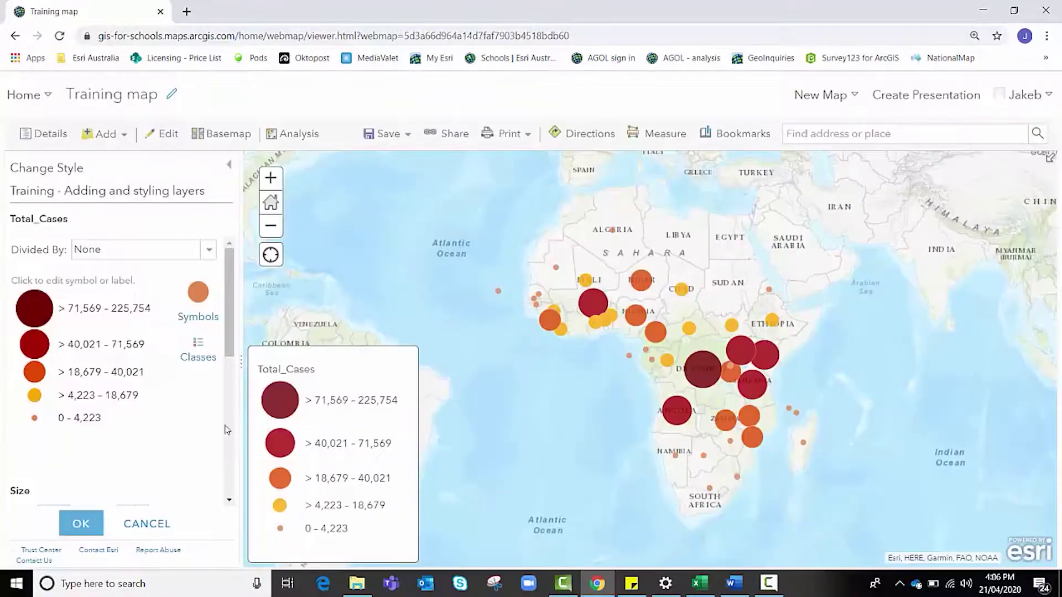
click(34, 417)
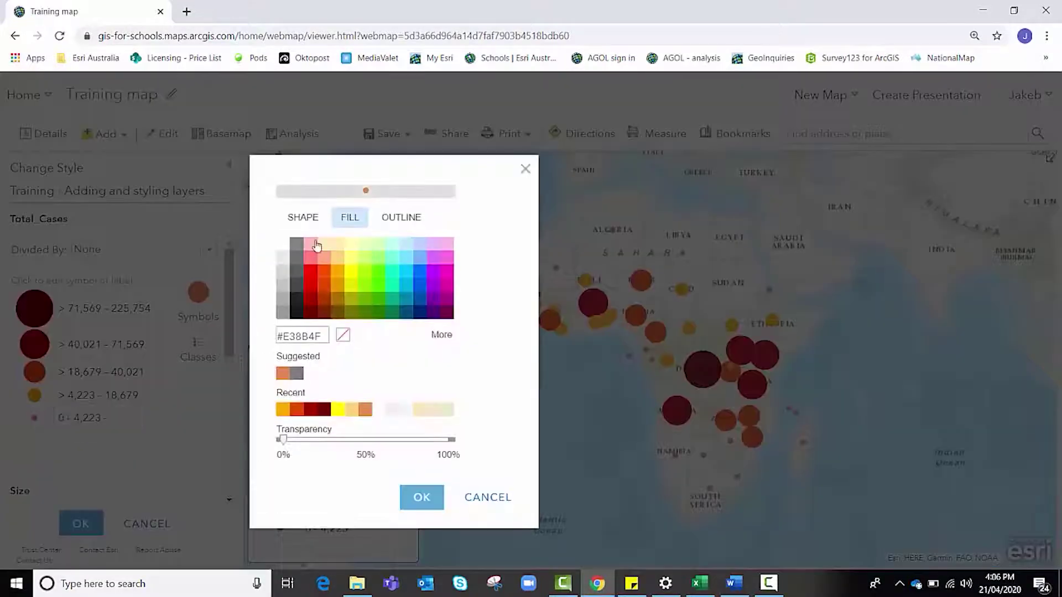
click(350, 260)
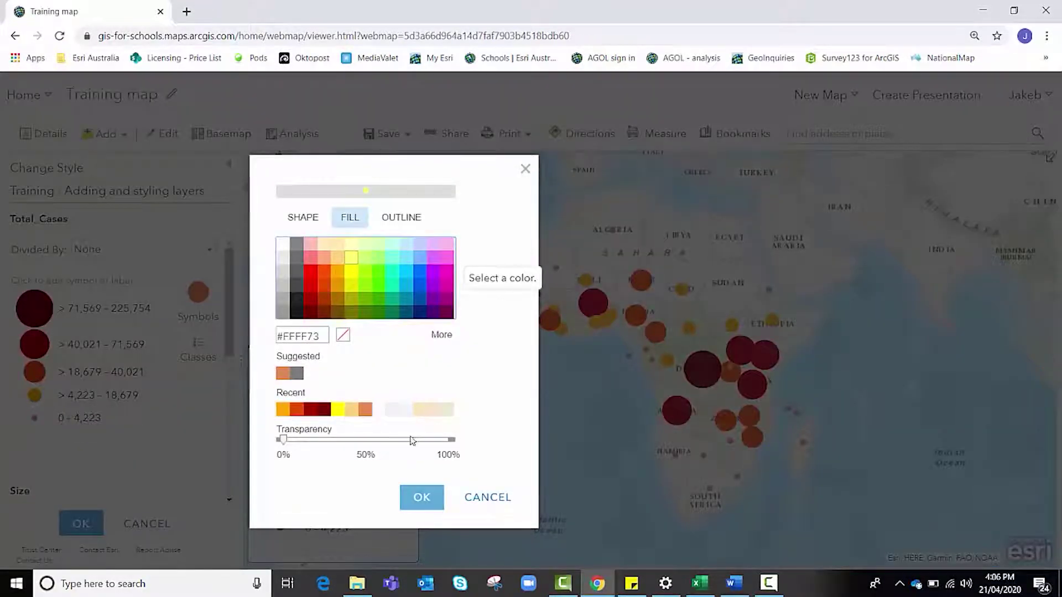
click(415, 501)
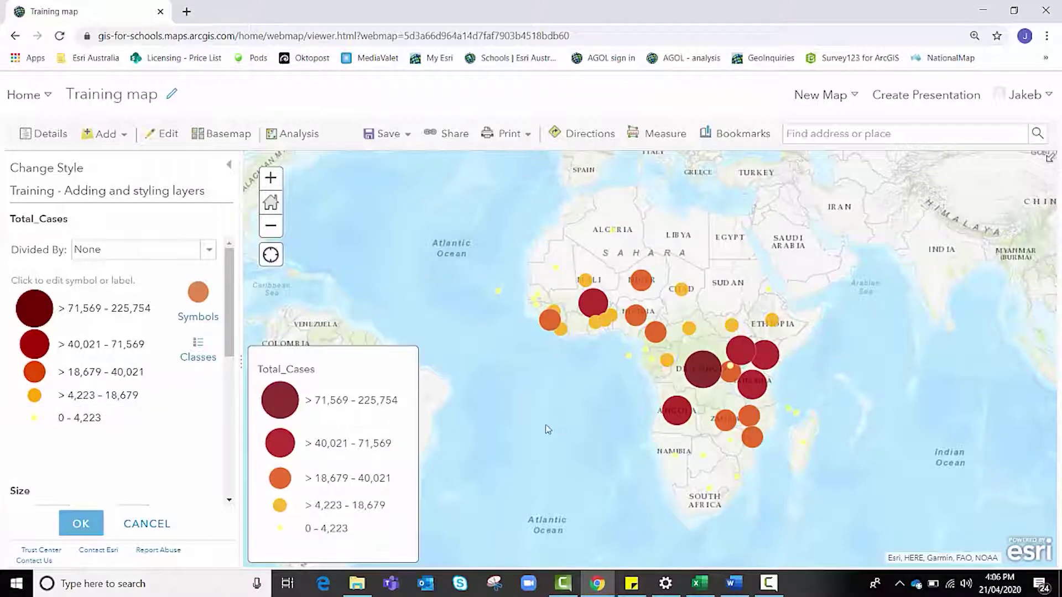
- Apply the graduated colour style and return to the map's Contents list
click(69, 530)
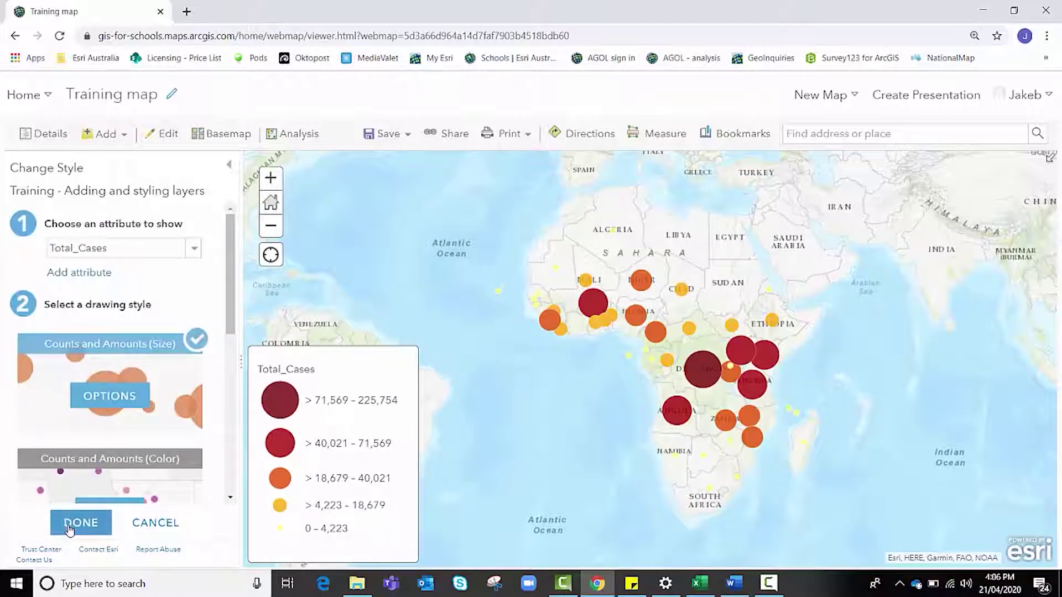
click(81, 522)
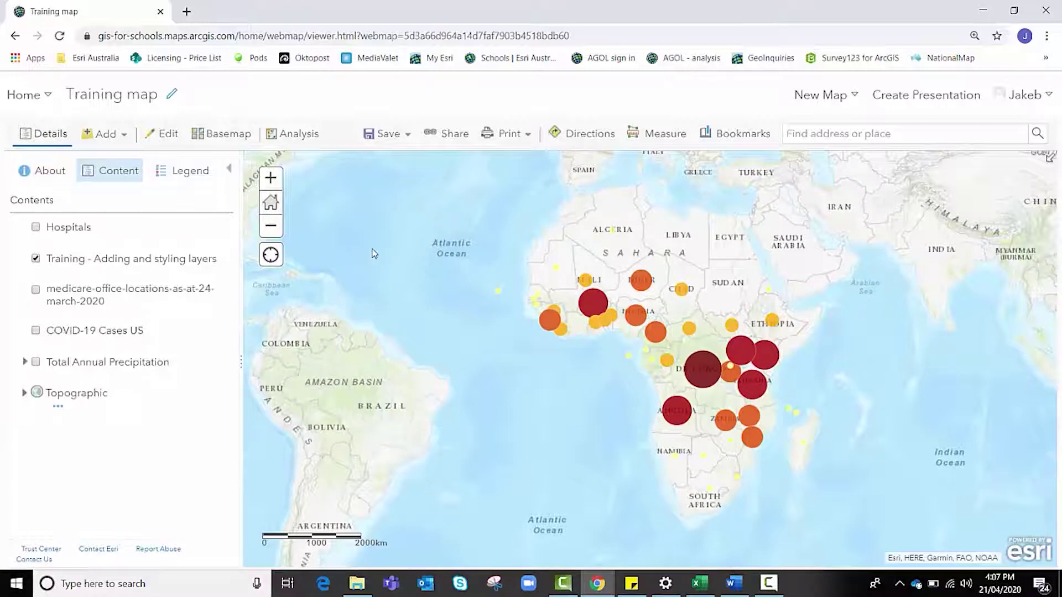
mouse_move(195, 274)
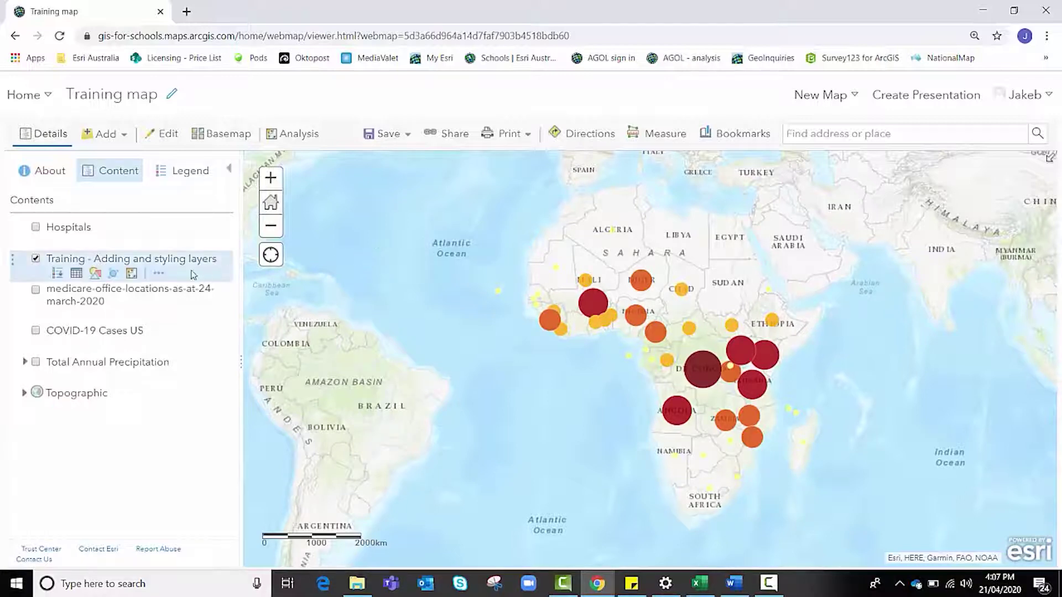
click(95, 275)
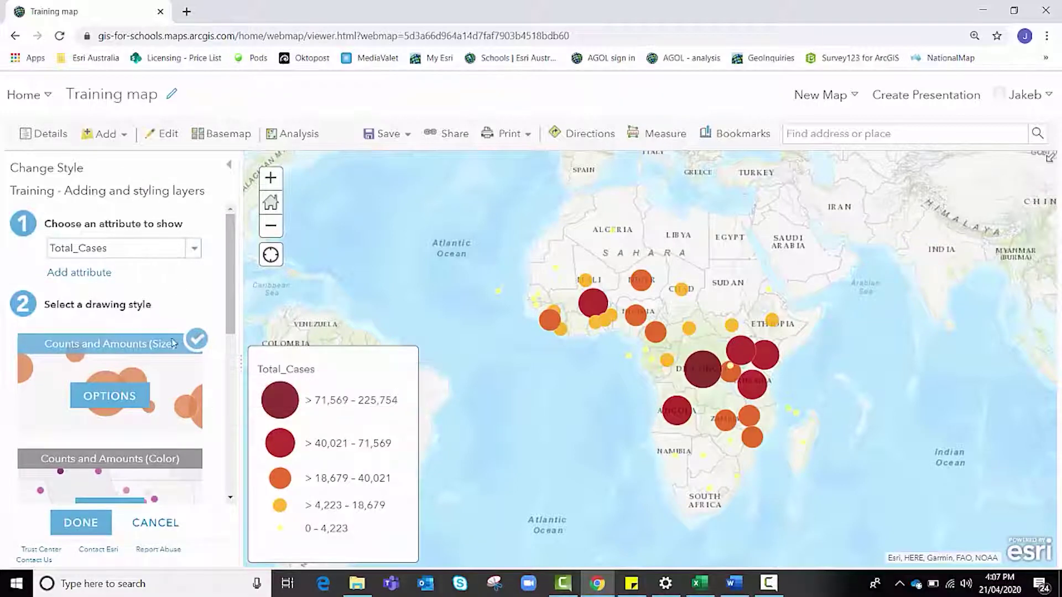
click(142, 524)
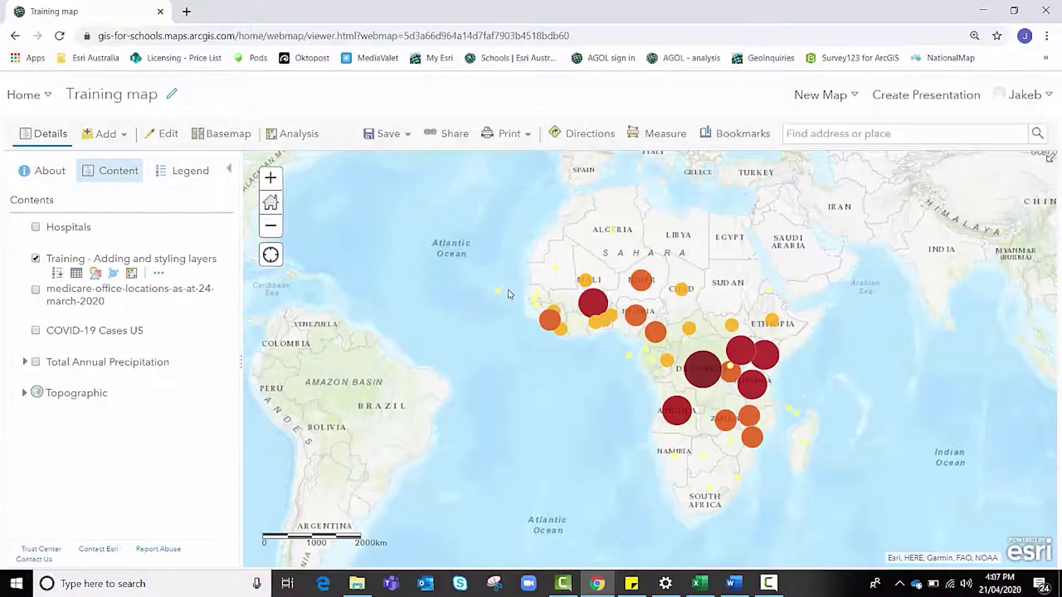
- Switch the basemap to Dark Gray Canvas
click(240, 141)
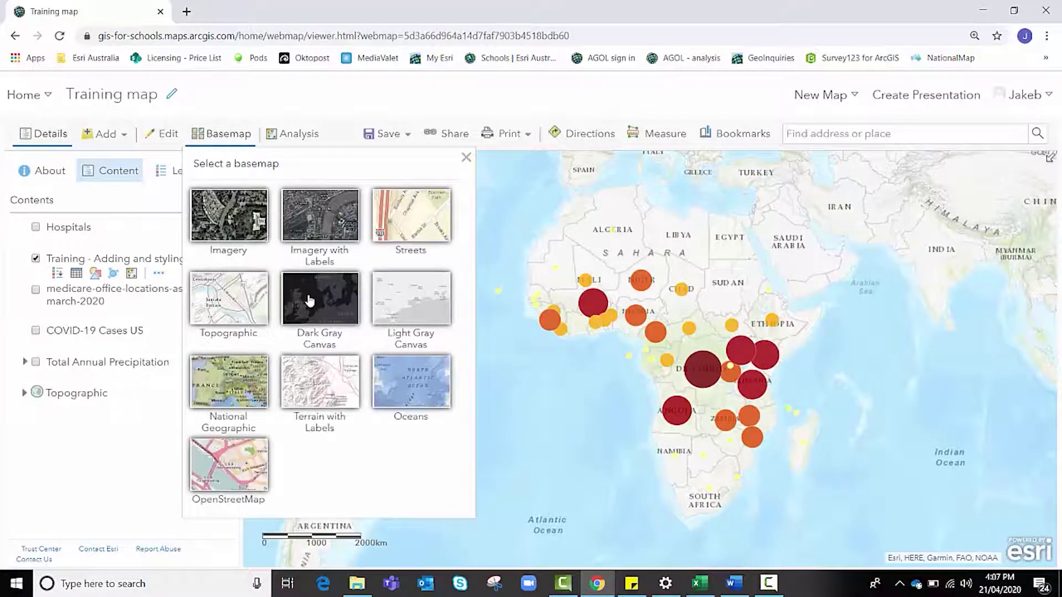
click(309, 300)
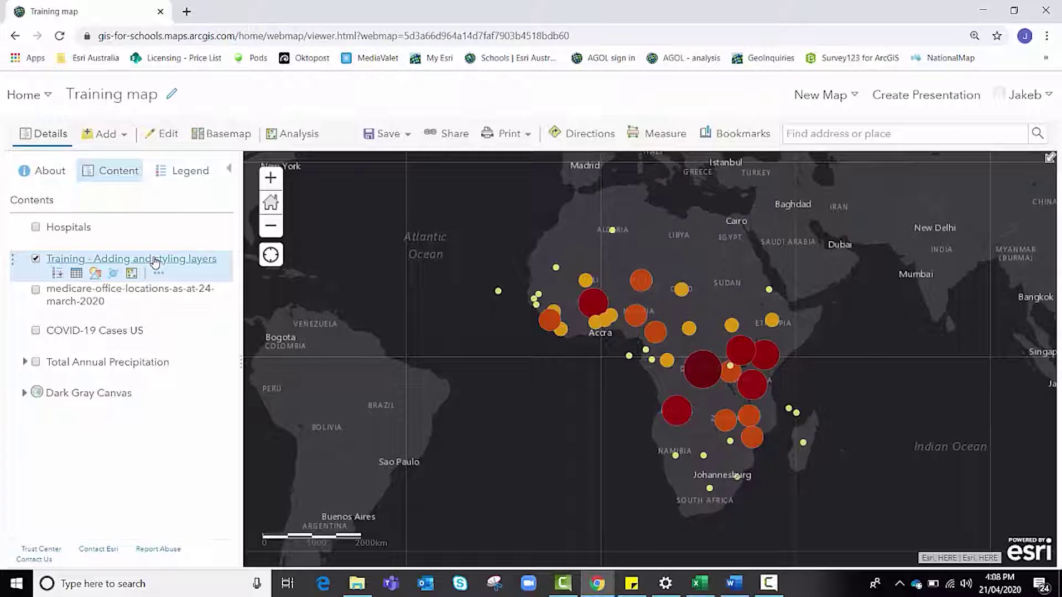
click(118, 133)
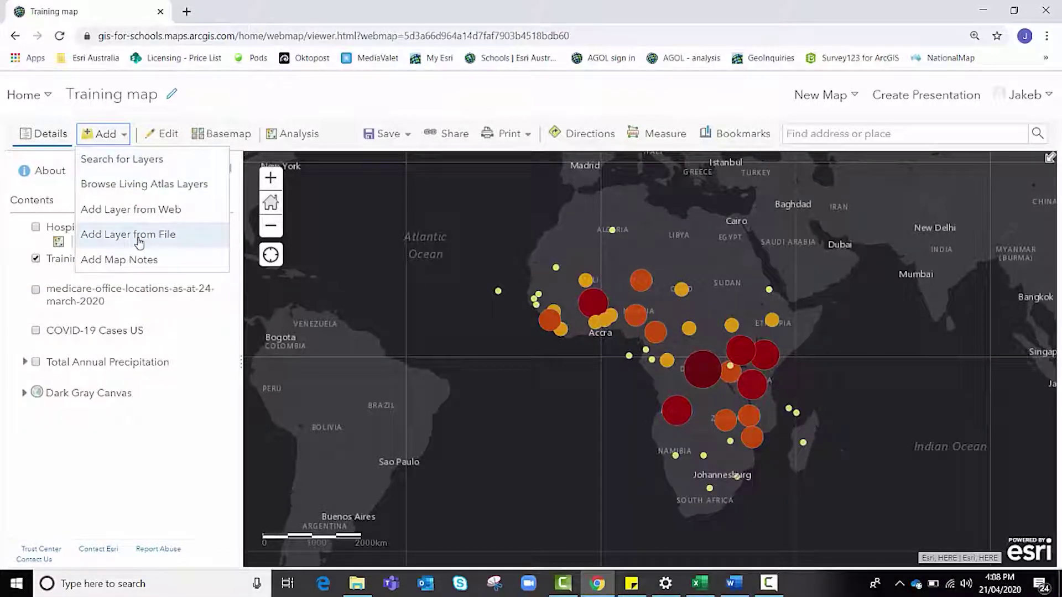
- Make a copy of the Training - Adding and styling layers layer
click(105, 134)
mouse_move(128, 269)
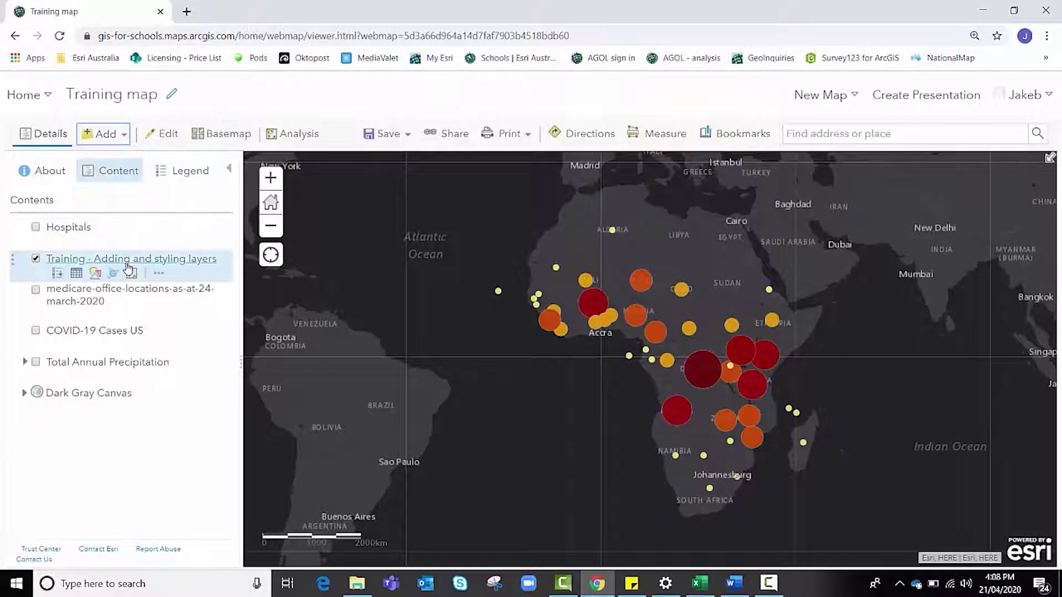
click(160, 274)
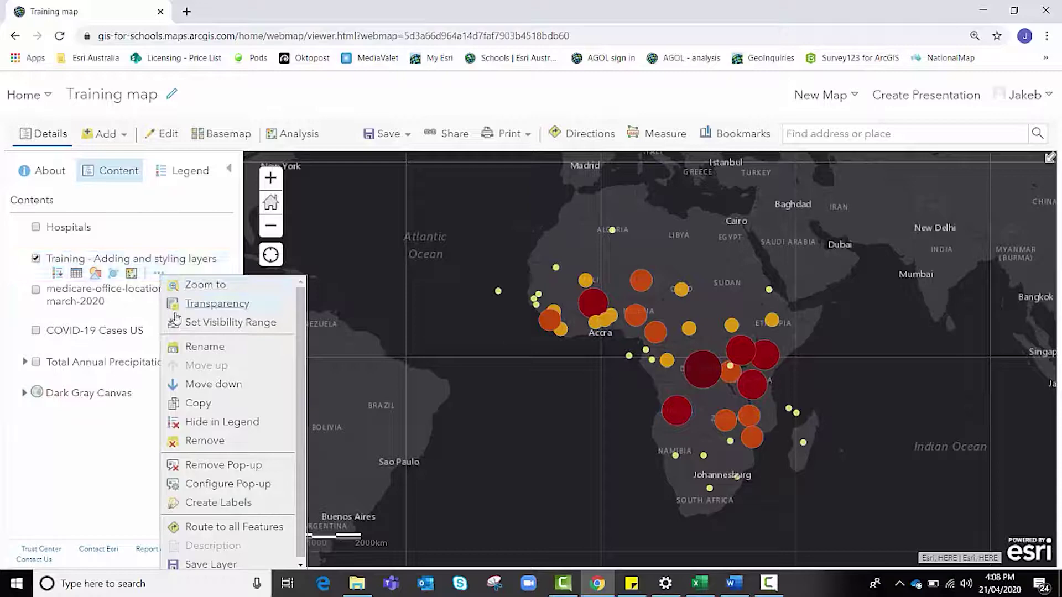
click(205, 408)
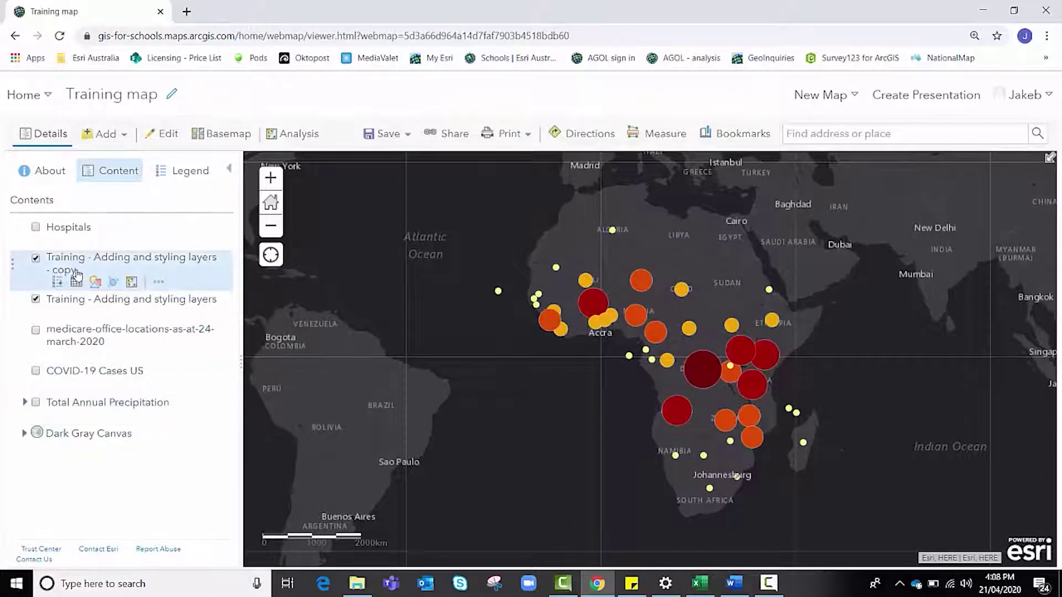
- Hide both the original Training layer and its copy from the map
click(35, 298)
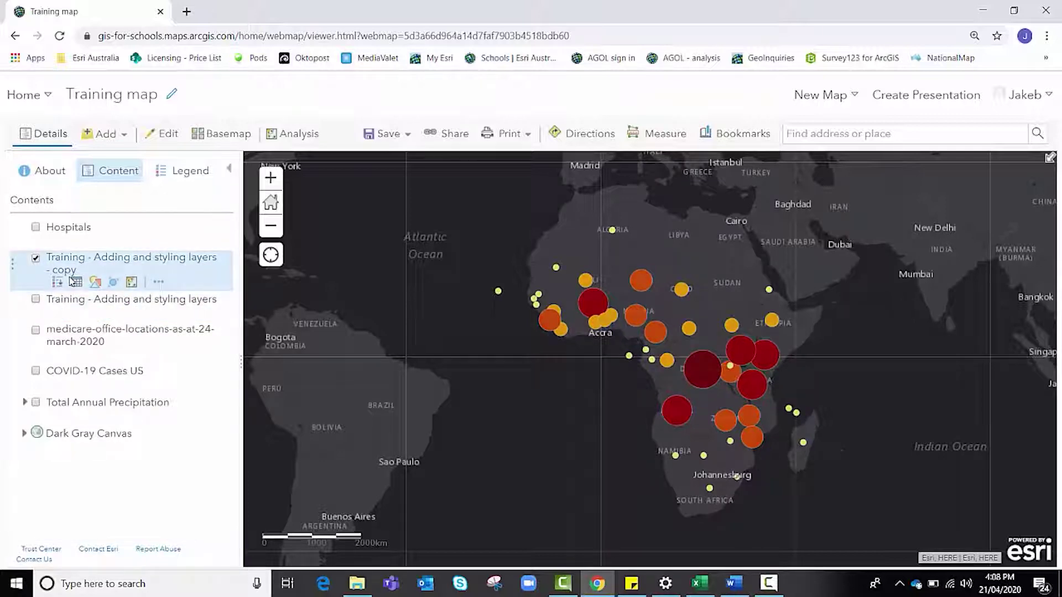
click(36, 301)
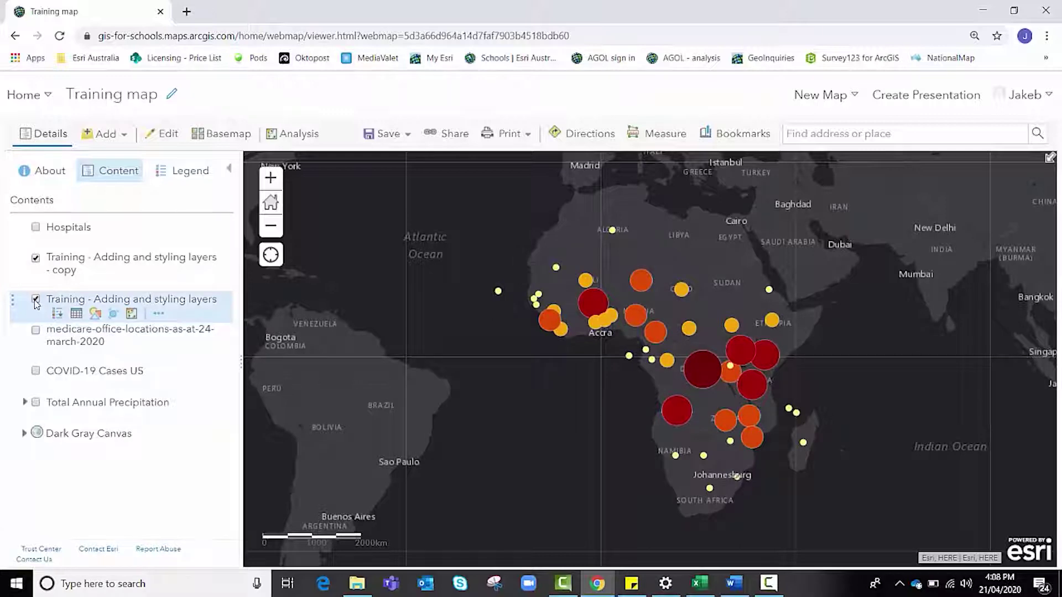
click(36, 301)
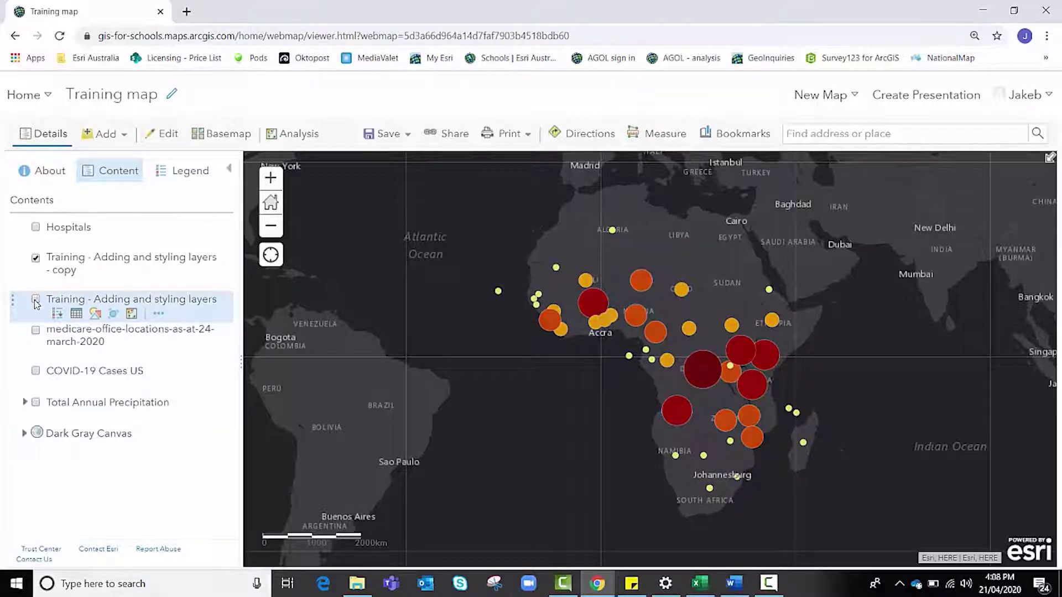
click(36, 260)
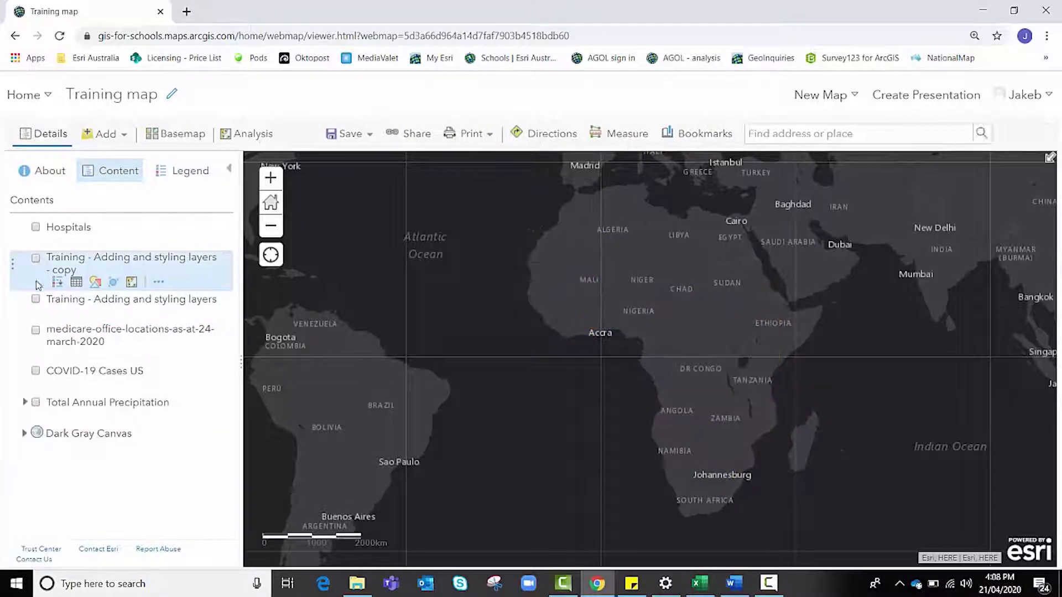
click(158, 314)
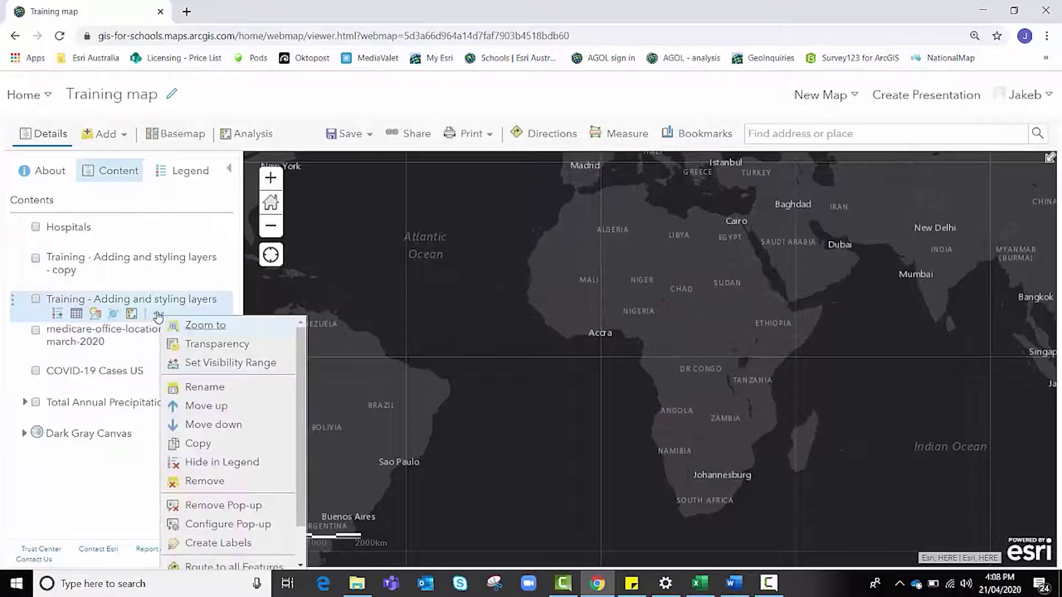
- Rename the original Training layer to 'Total cases of Malaria'
click(209, 391)
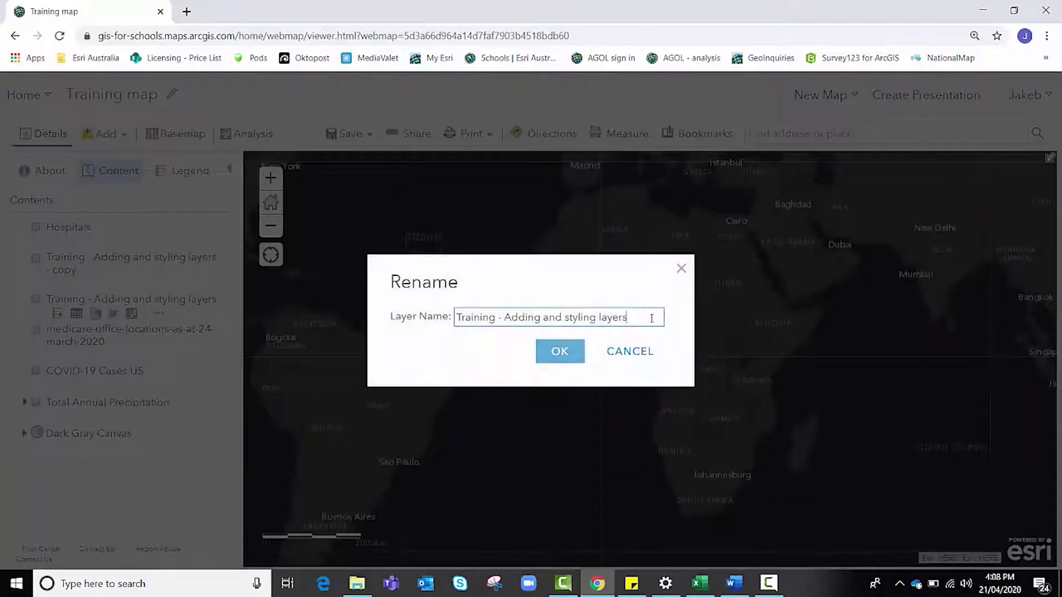
drag(654, 316, 386, 328)
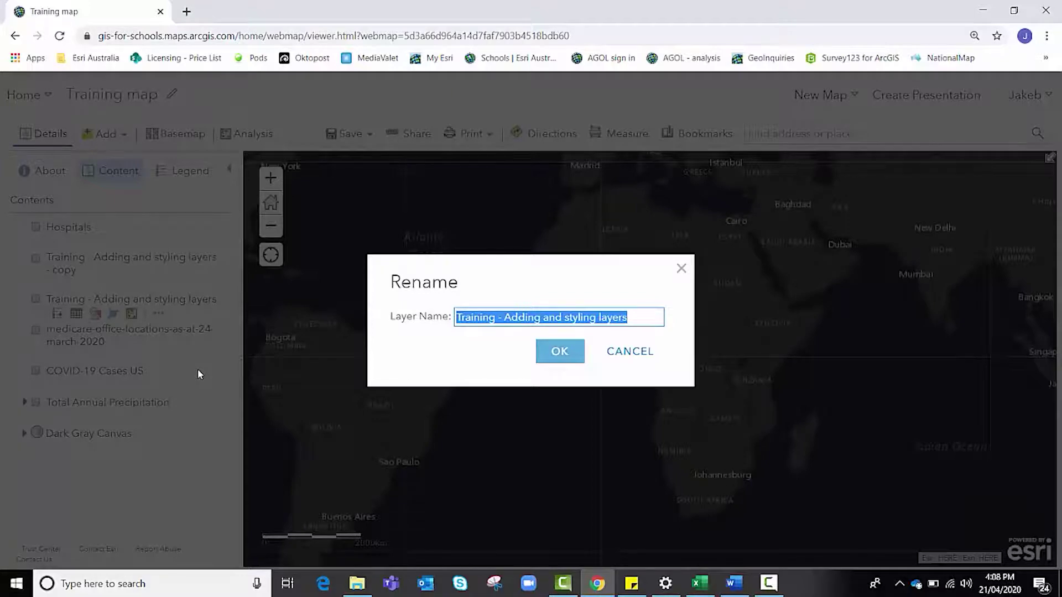
text(Total c)
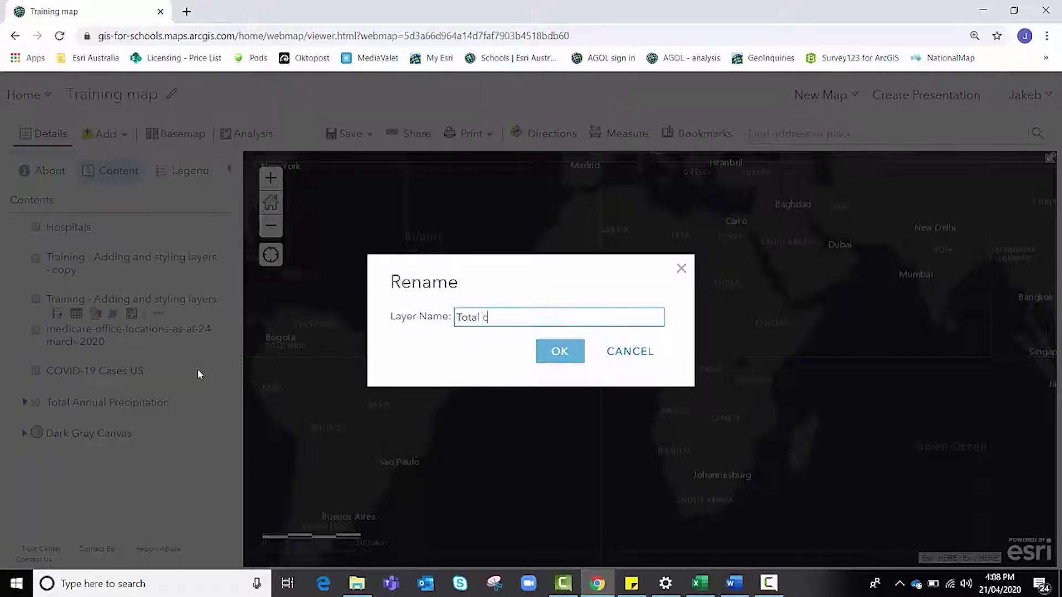
text(ases of Malaria)
click(547, 352)
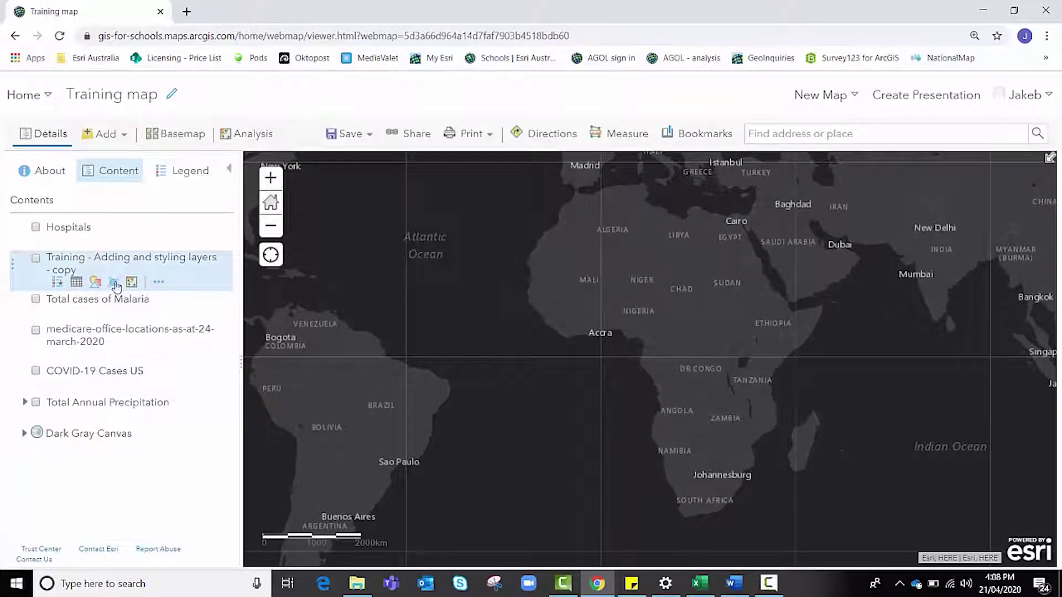
- Rename the copied layer to '2017 Population by African country'
click(158, 282)
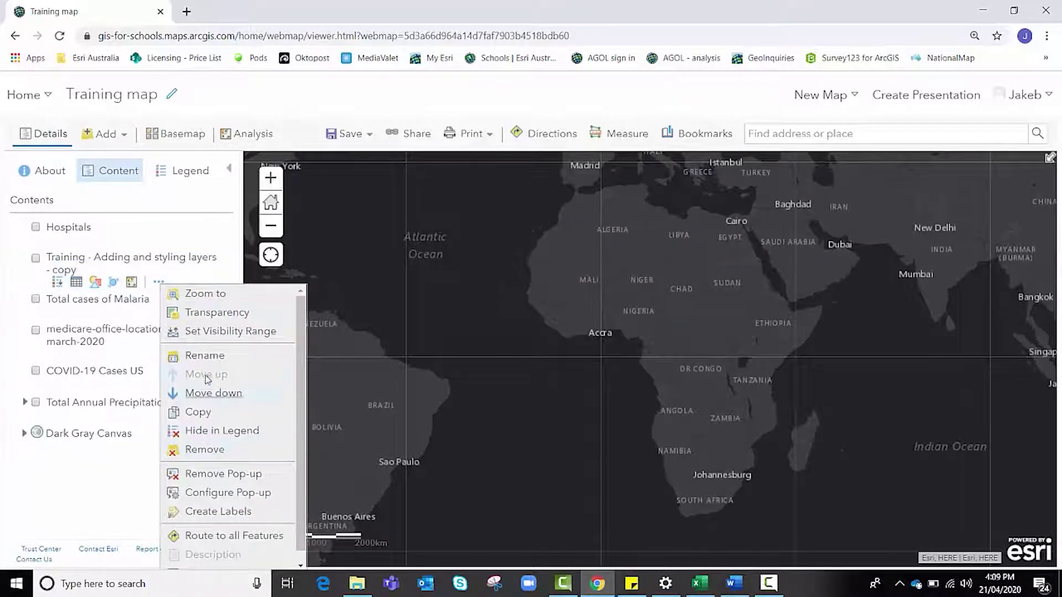
click(204, 356)
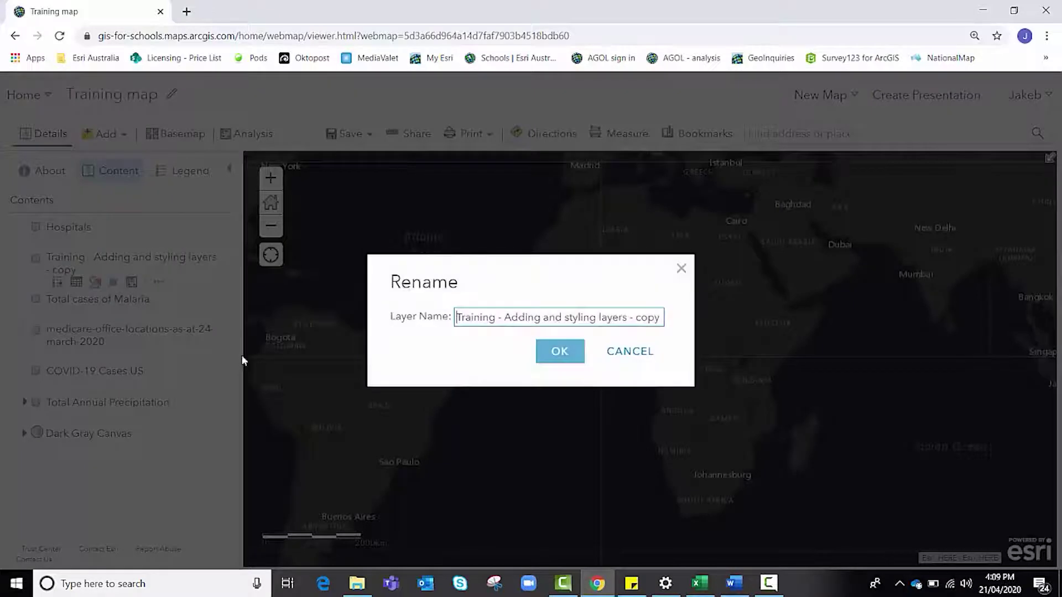
triple_click(625, 318)
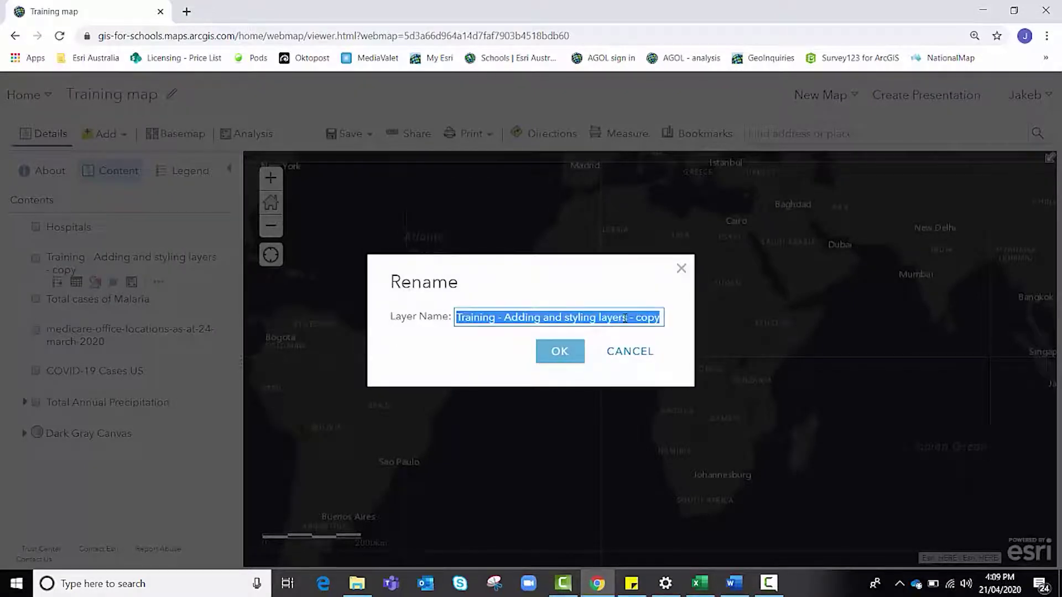
text(2017 P)
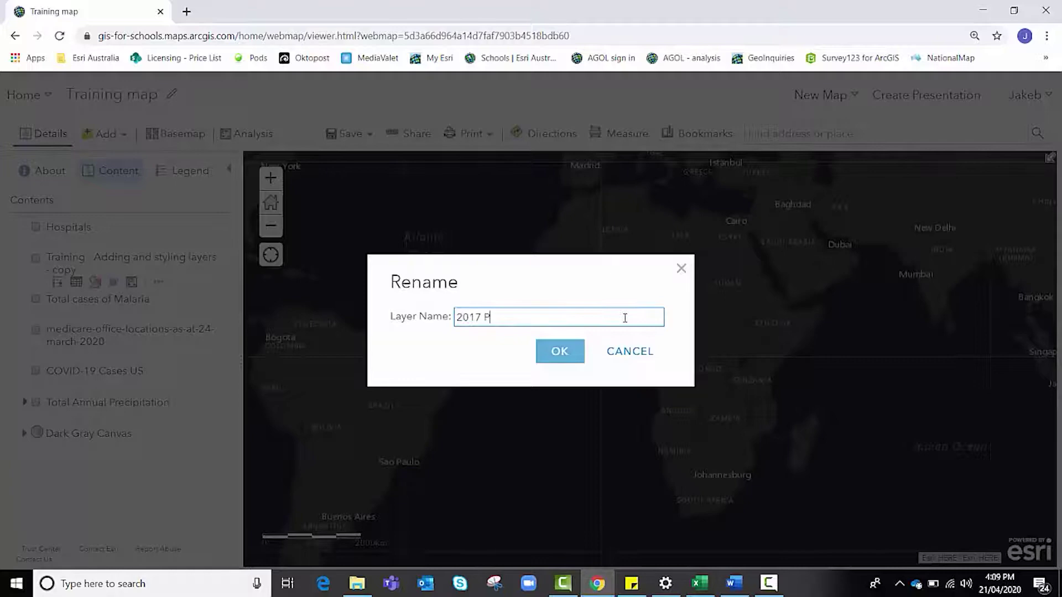
text(opulation by African country)
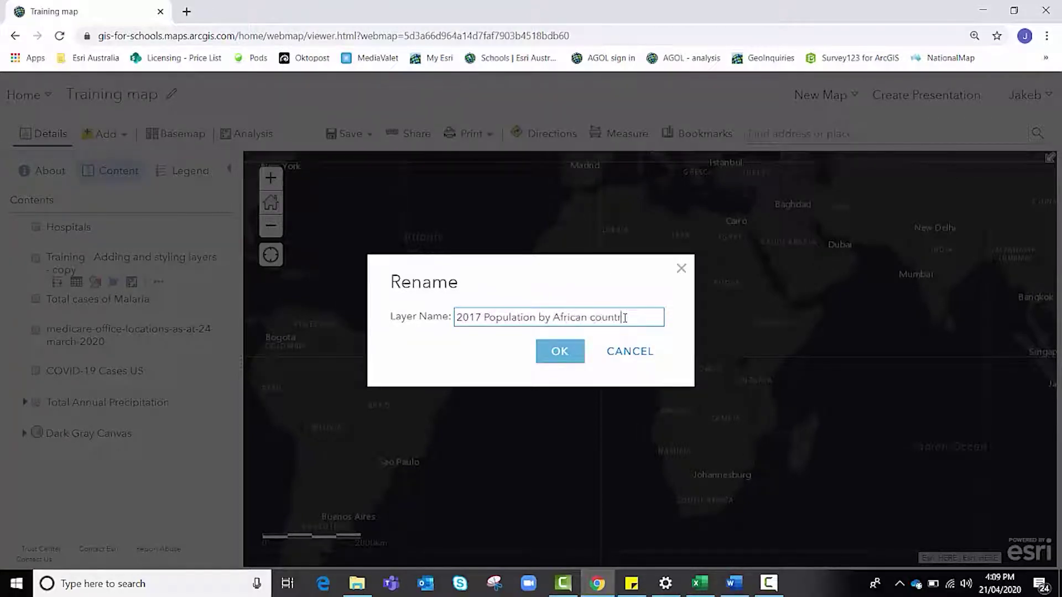
click(559, 351)
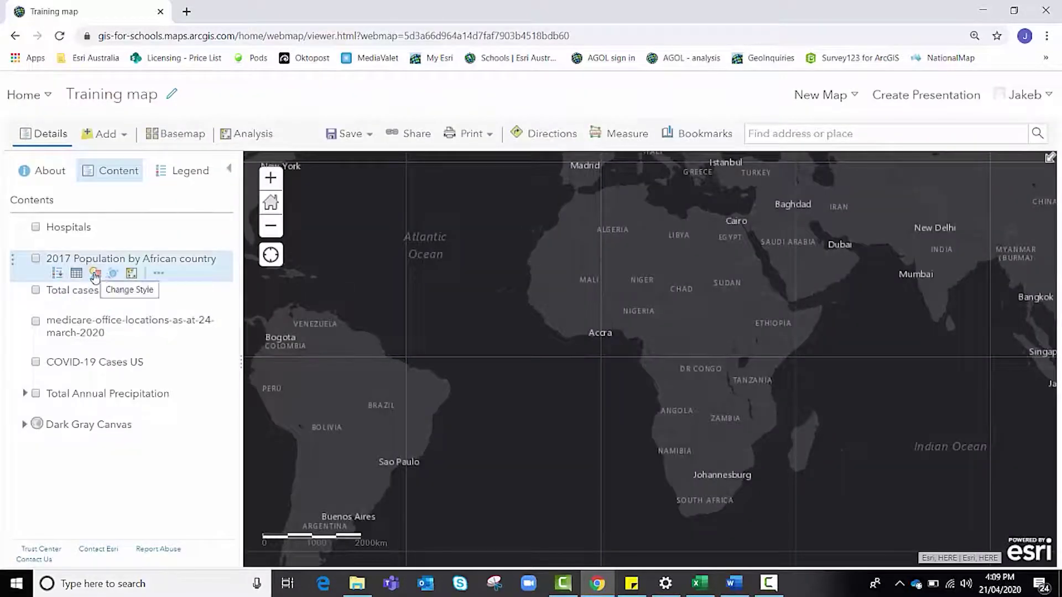
- Turn on the 2017 Population layer and size its circles by the Population_2017 attribute
click(34, 260)
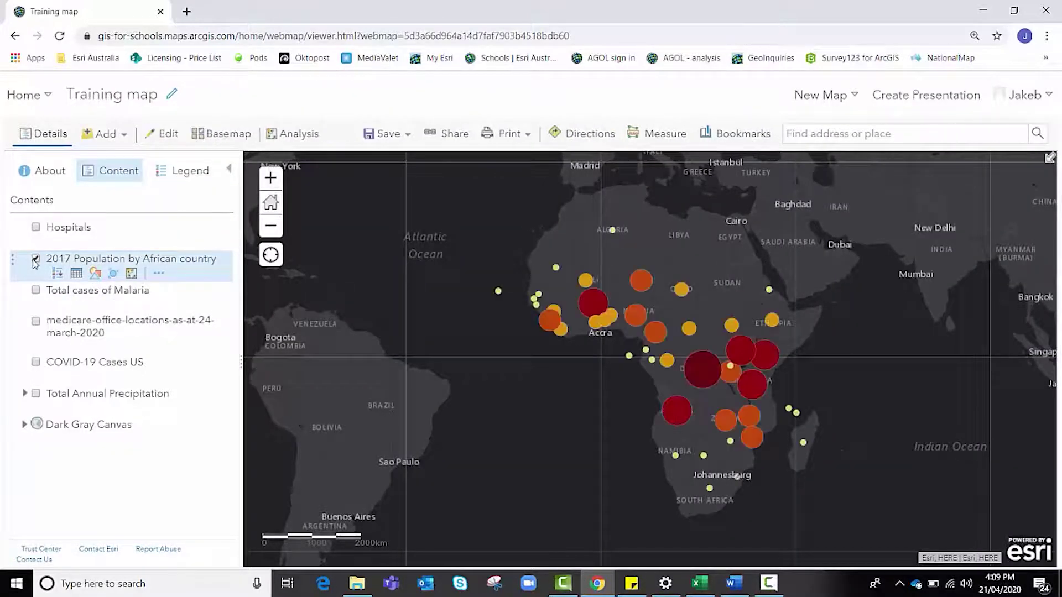
click(97, 275)
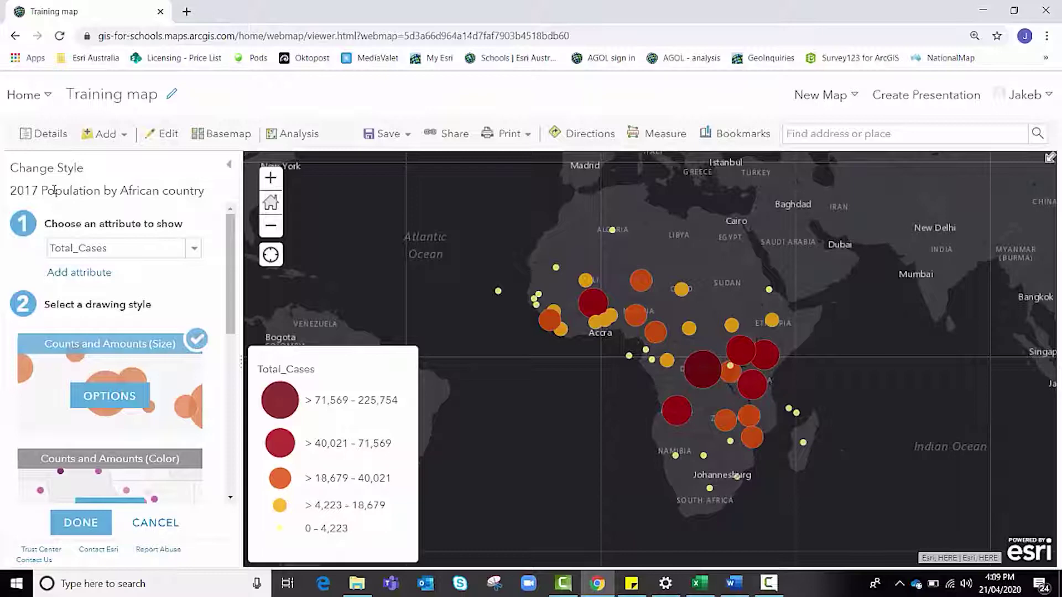
drag(41, 190, 97, 191)
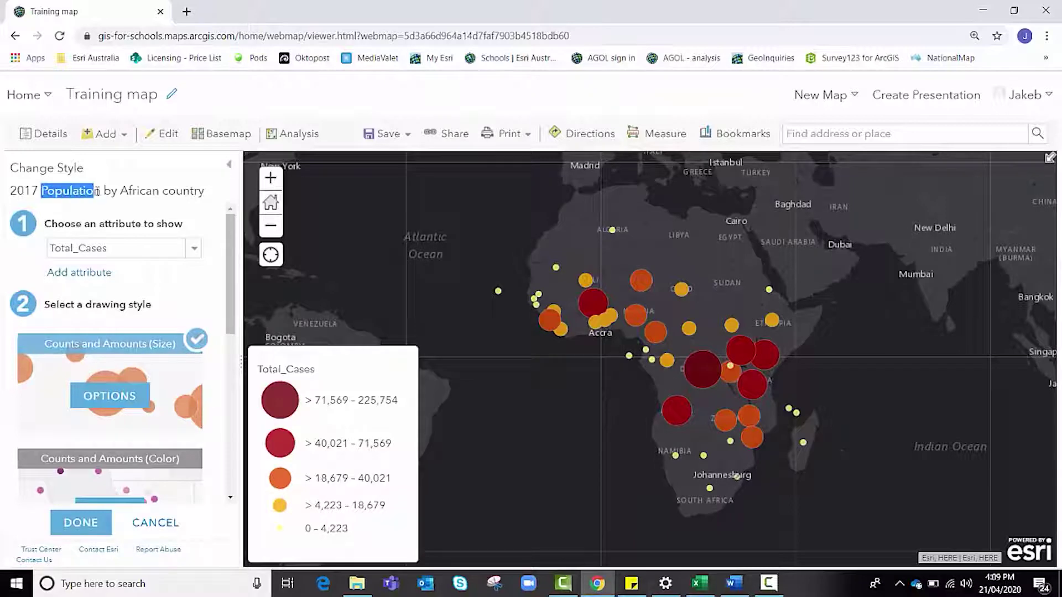
click(191, 248)
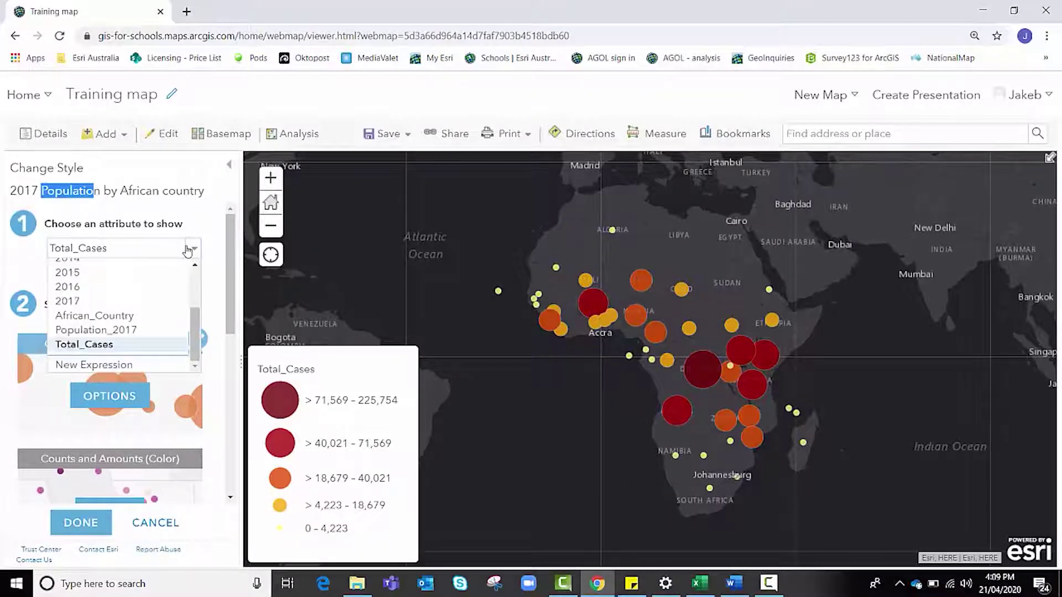
click(112, 331)
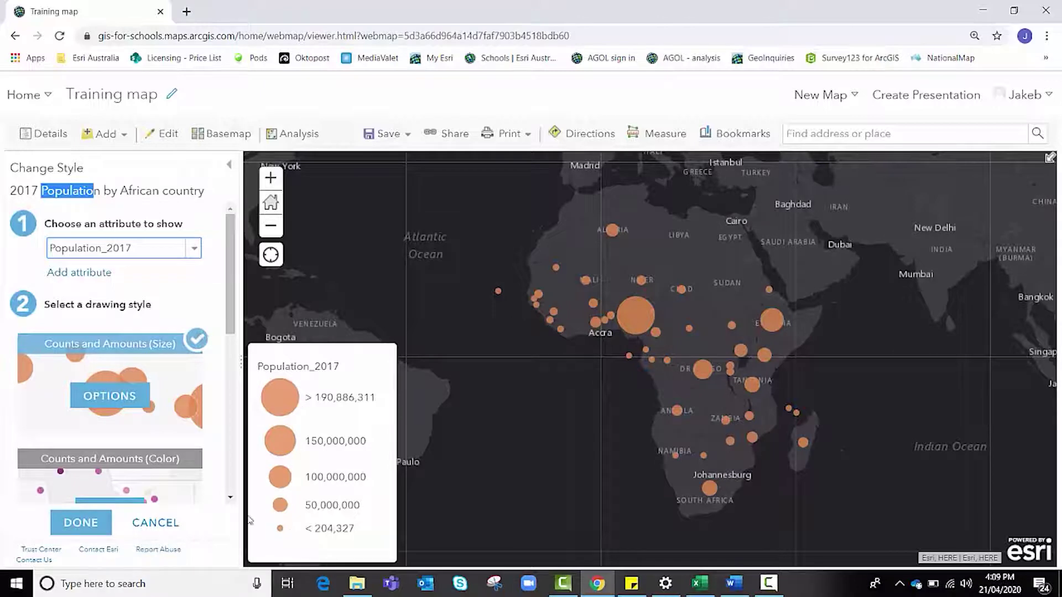
- Classify the population circle sizes by Natural Breaks into 5 classes
click(102, 399)
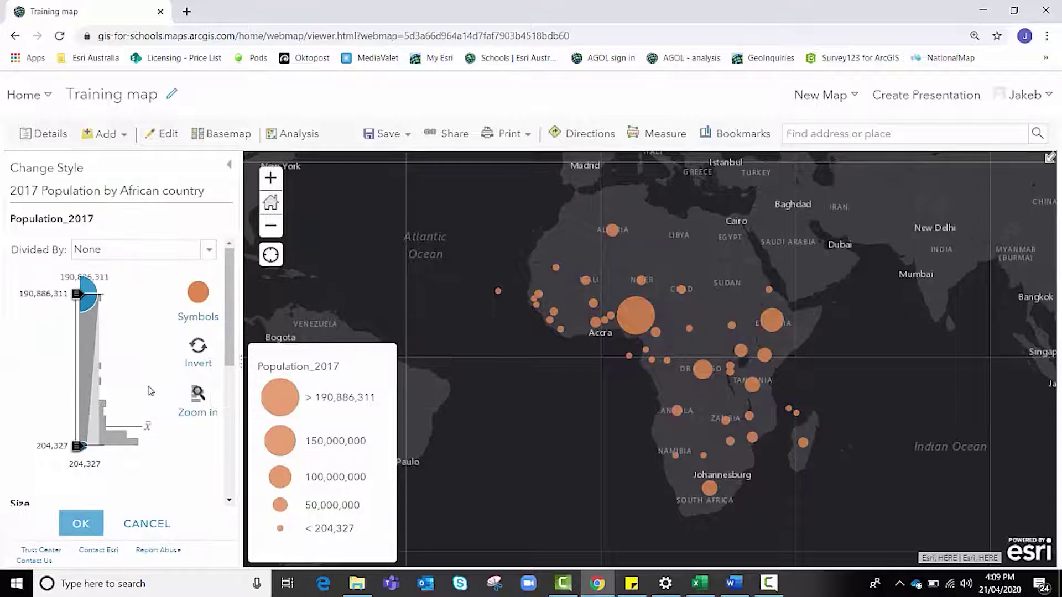
scroll(153, 402, down, 5)
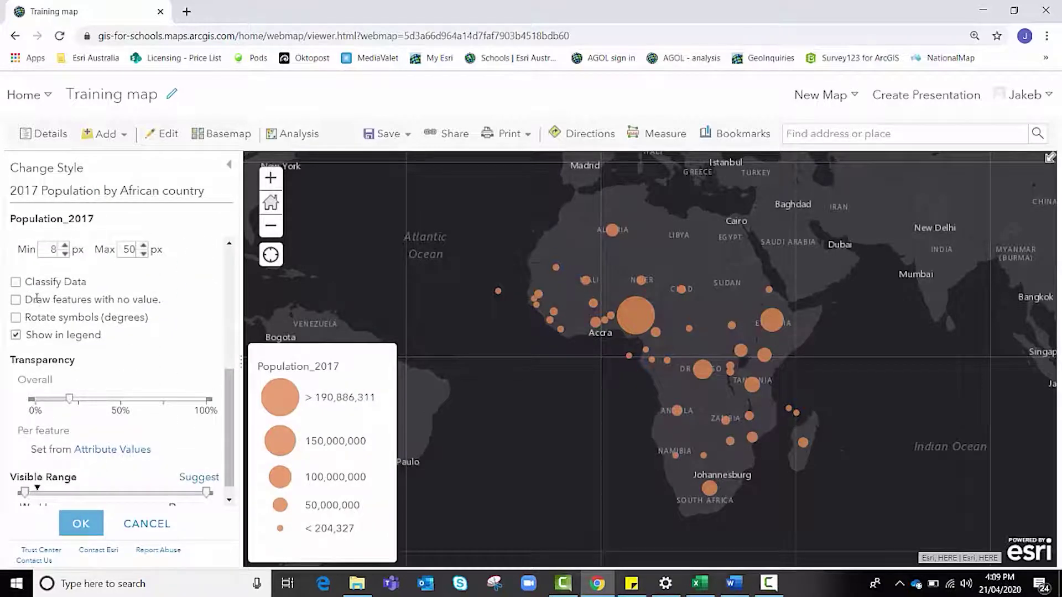
click(16, 283)
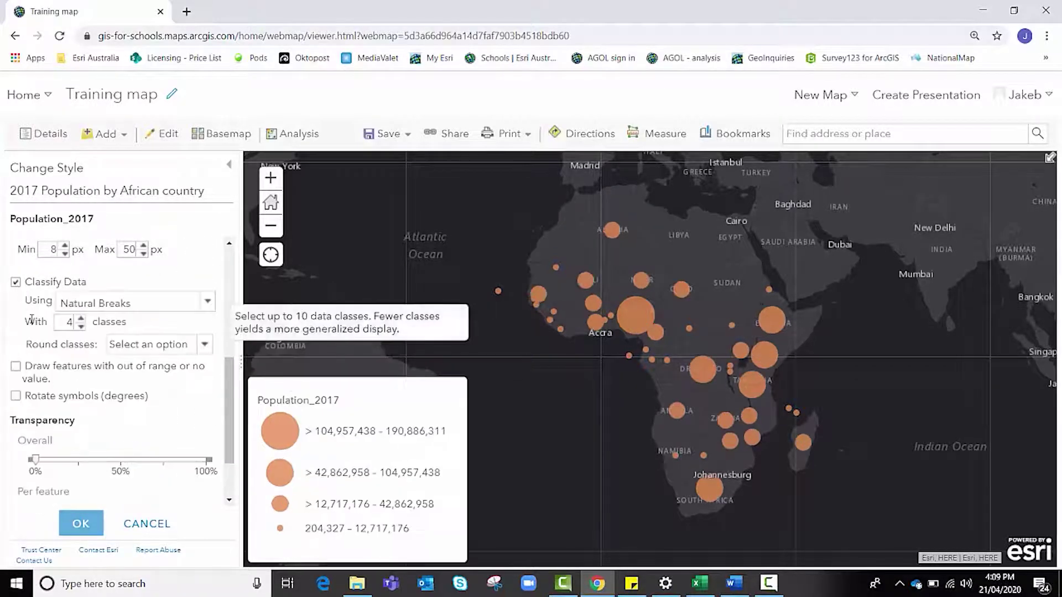
click(16, 282)
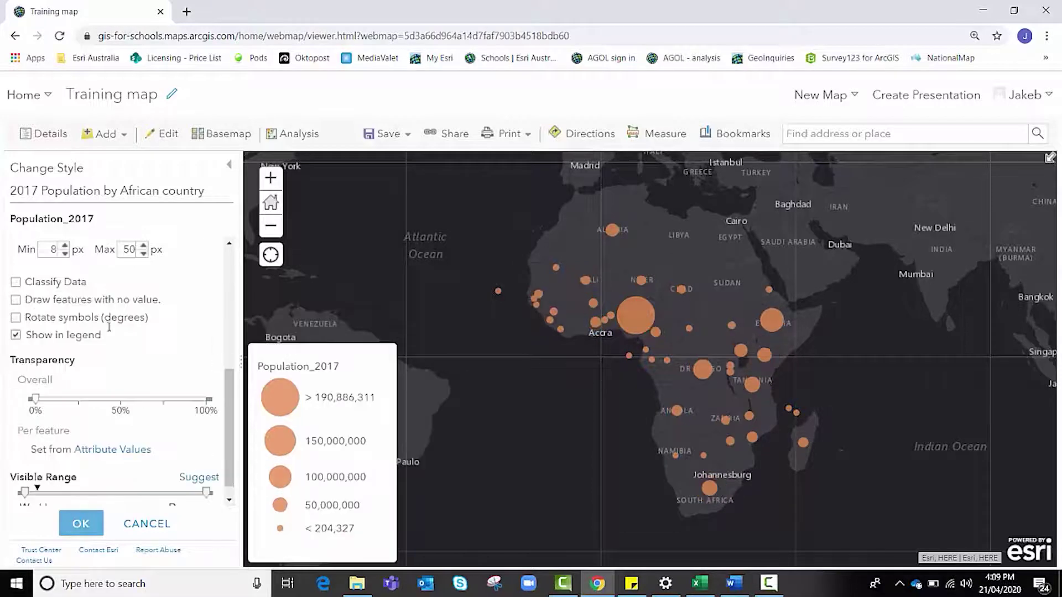
scroll(219, 403, up, 5)
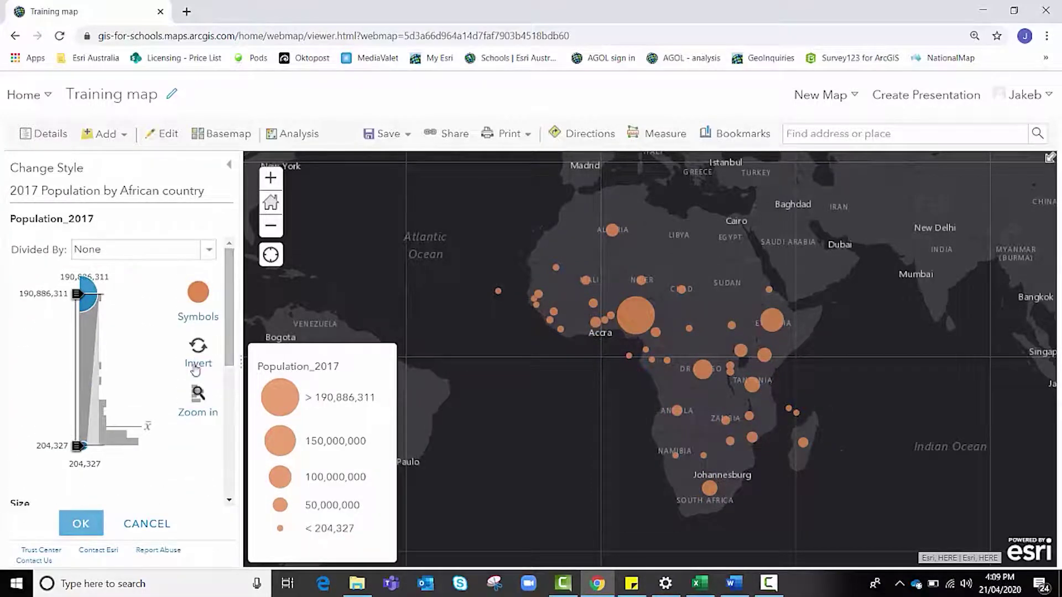
scroll(198, 365, down, 5)
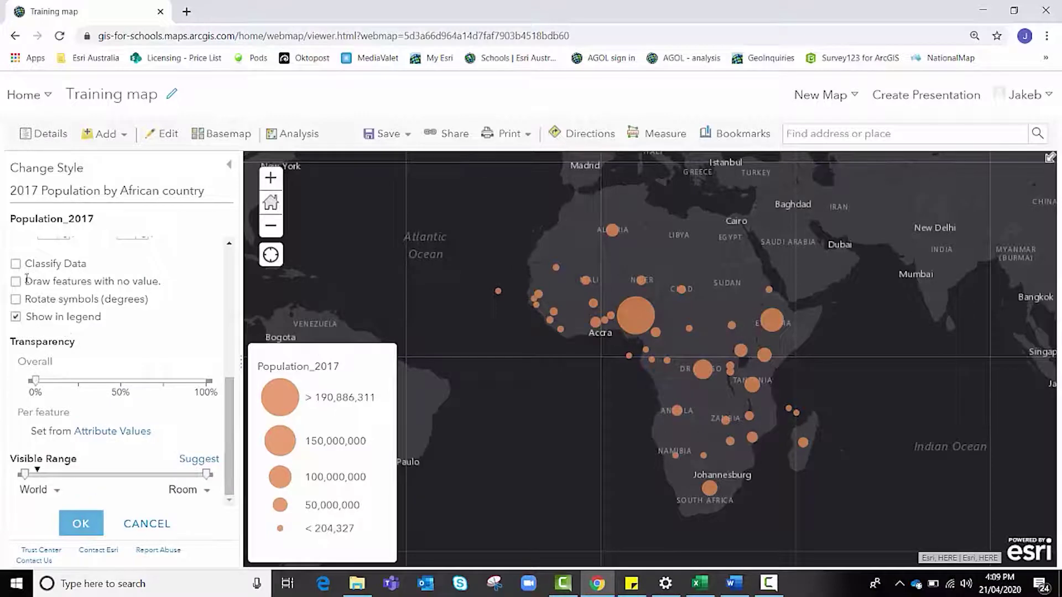
click(16, 264)
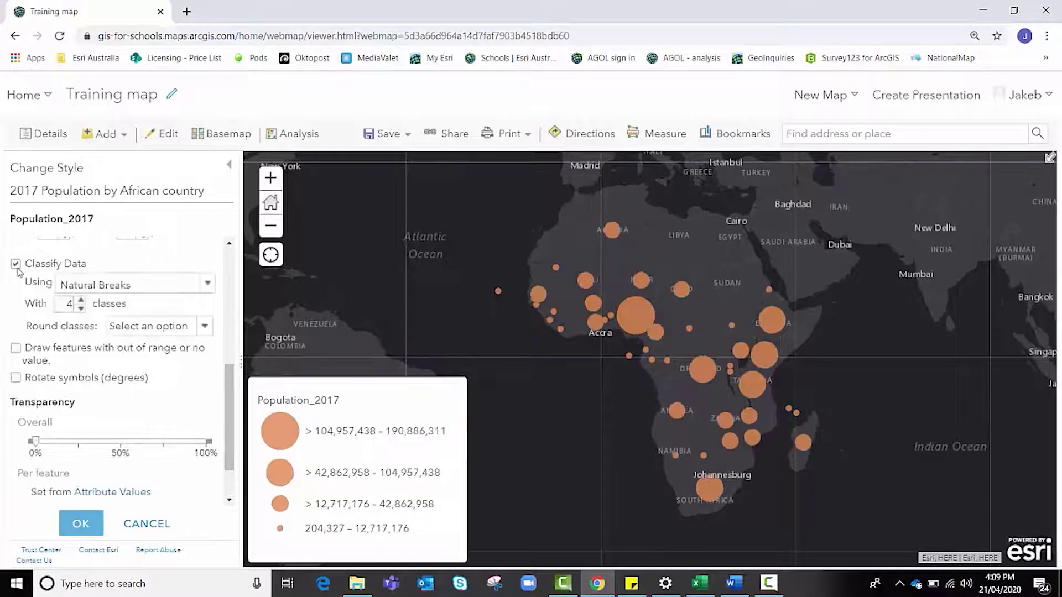
click(81, 302)
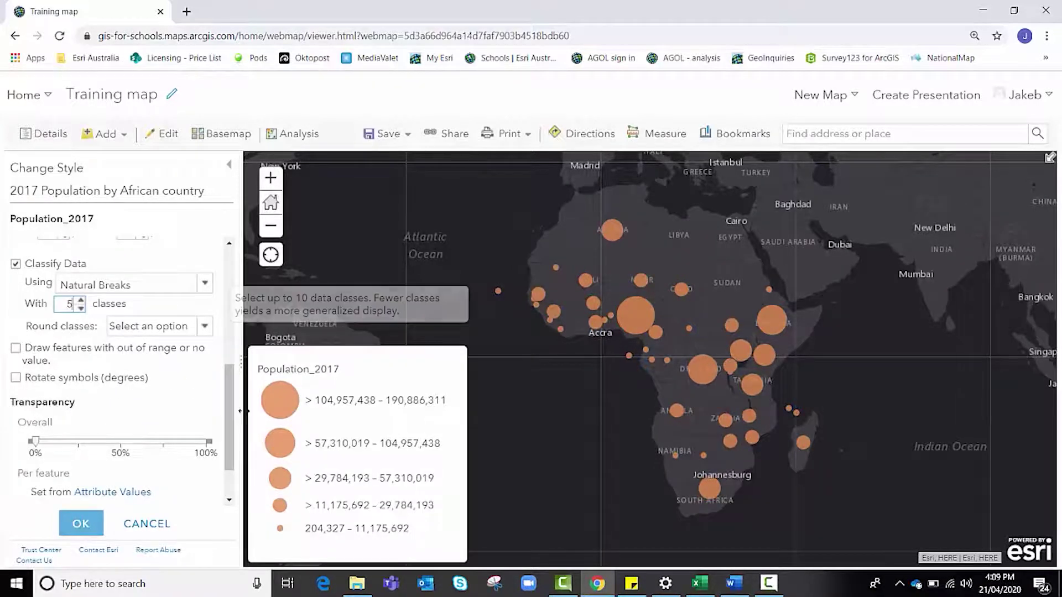
drag(230, 409, 231, 300)
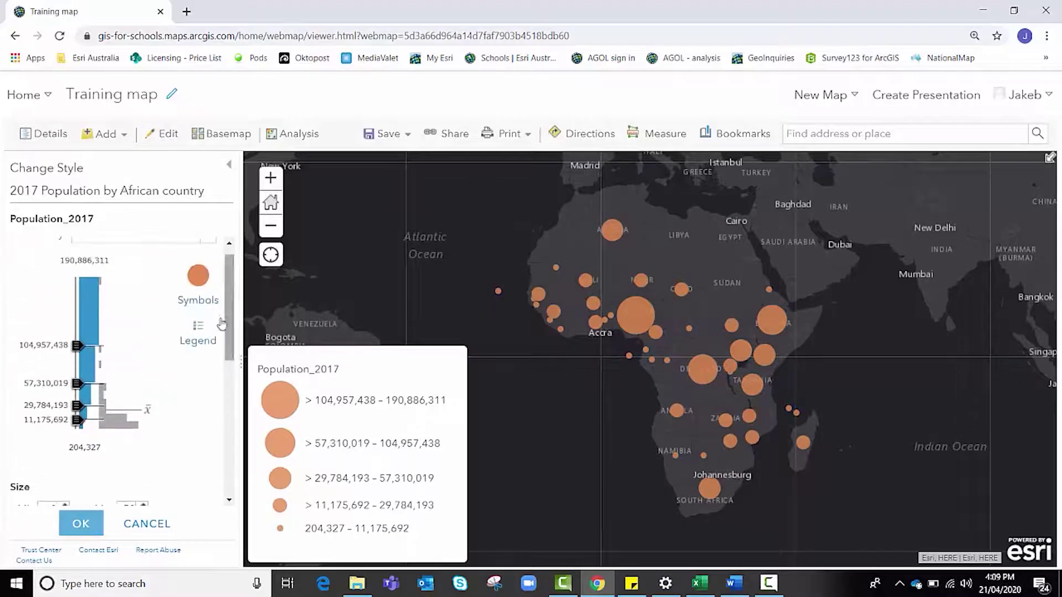
- Fill the largest population class dark purple and the second class purple
click(35, 299)
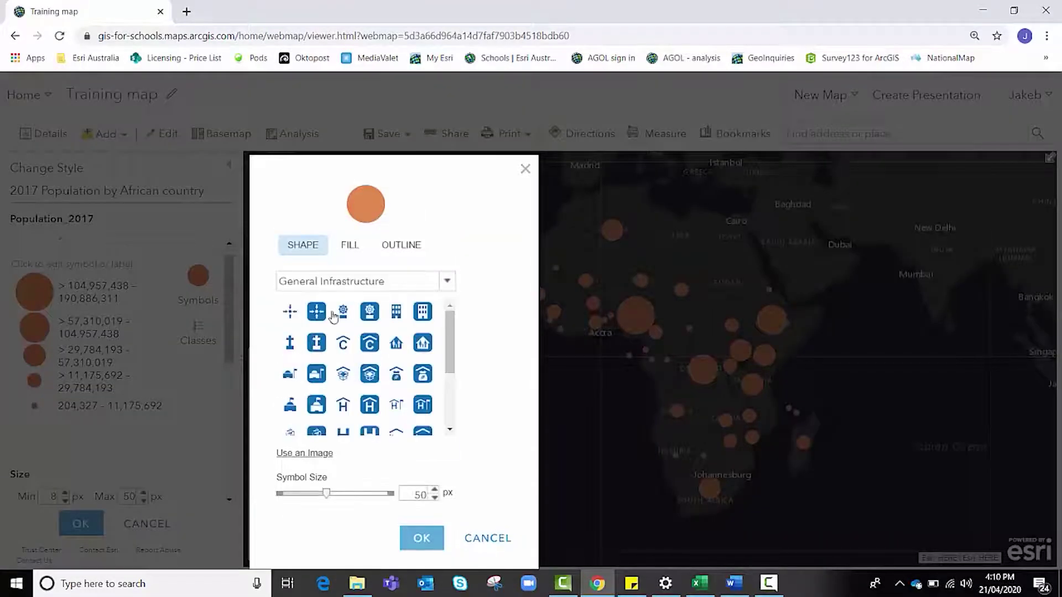
click(356, 247)
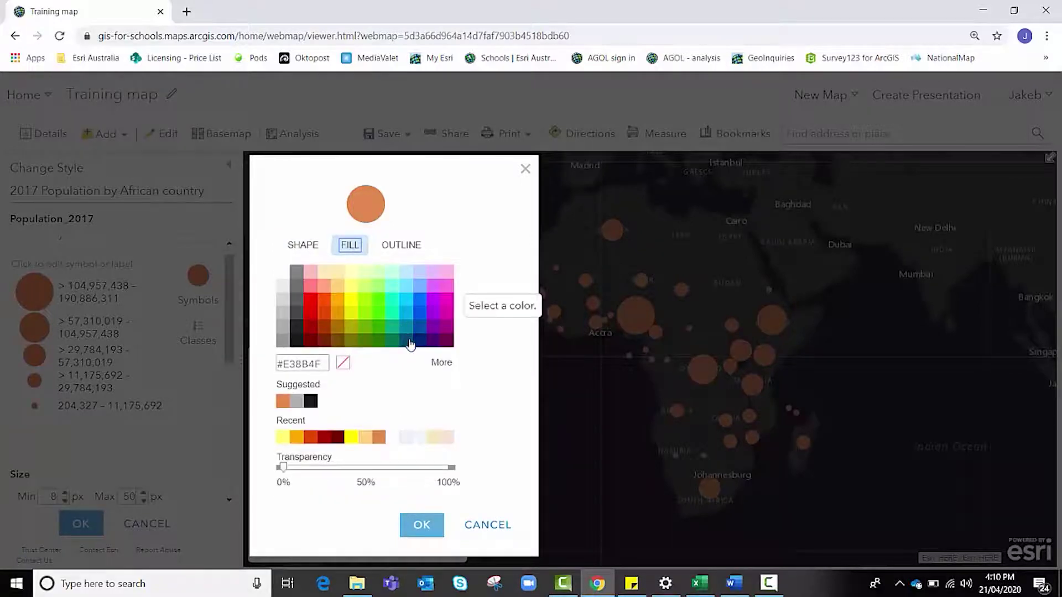
click(446, 340)
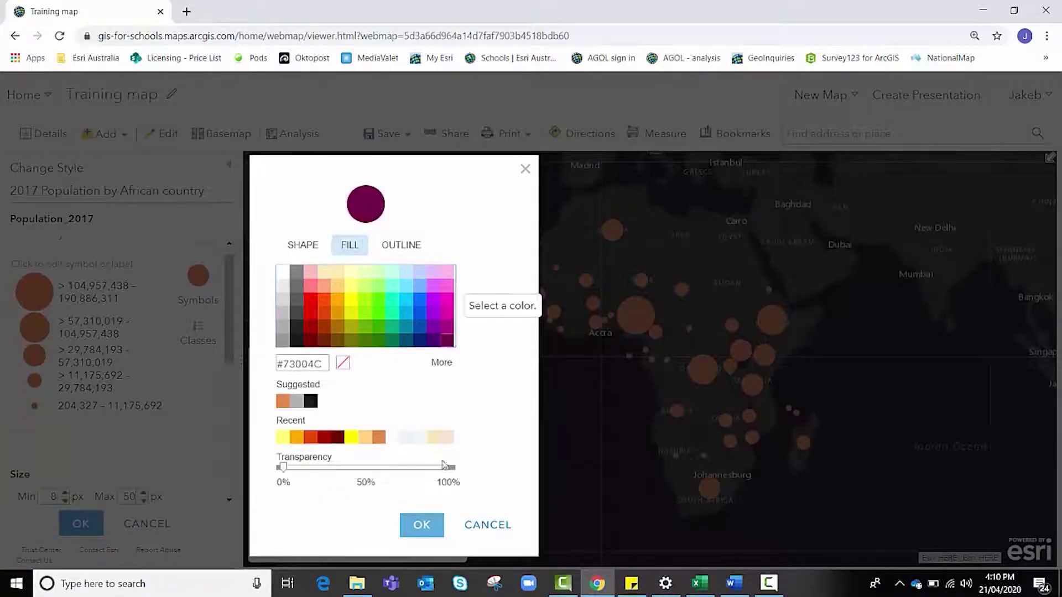
click(423, 524)
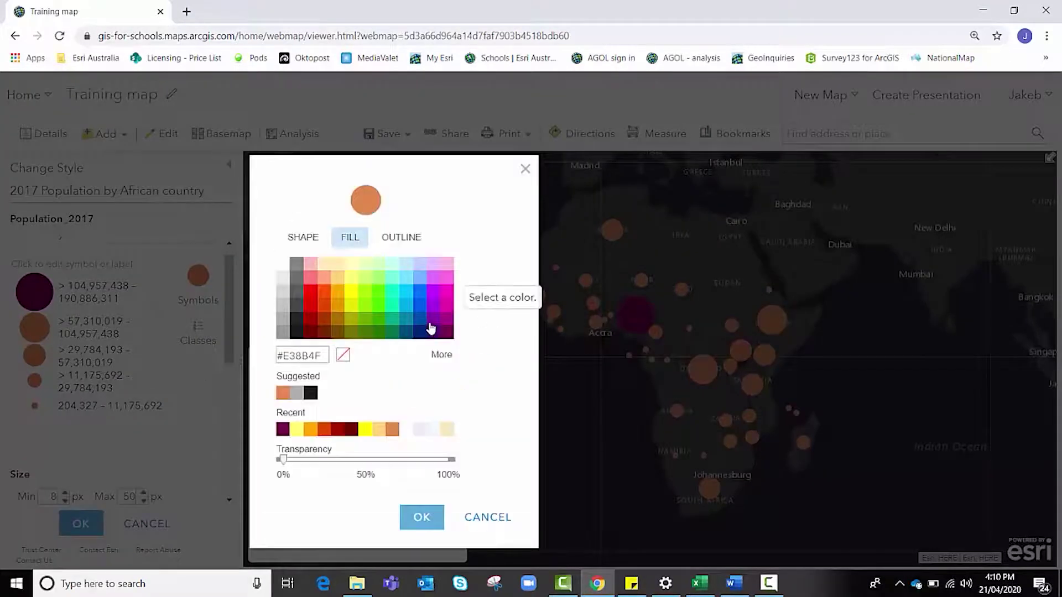
click(433, 319)
click(421, 517)
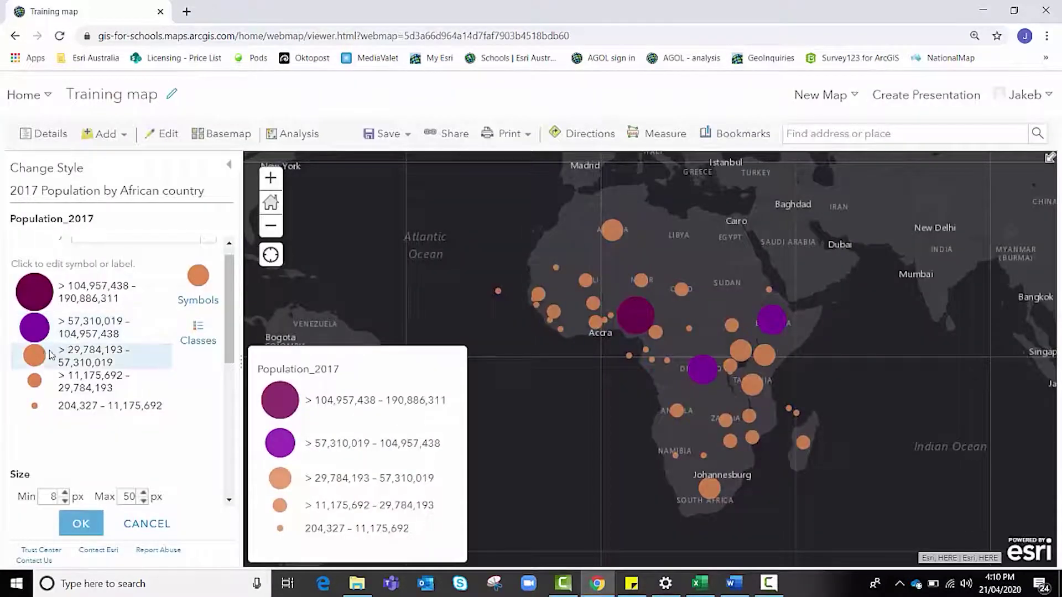
- Fill the third class magenta, the fourth bright magenta and the smallest class pink
click(37, 357)
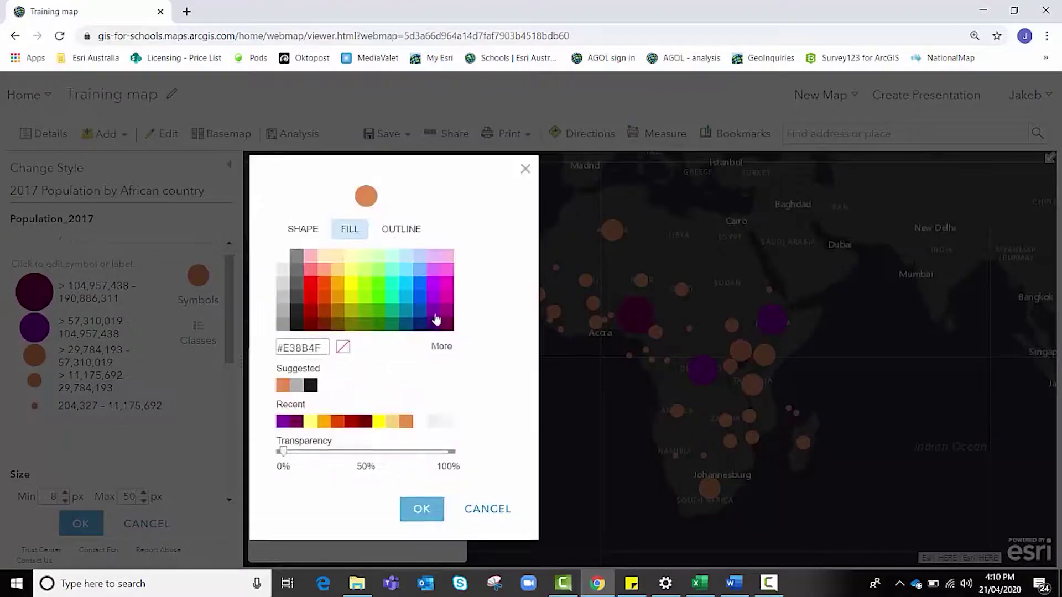
click(447, 313)
click(421, 509)
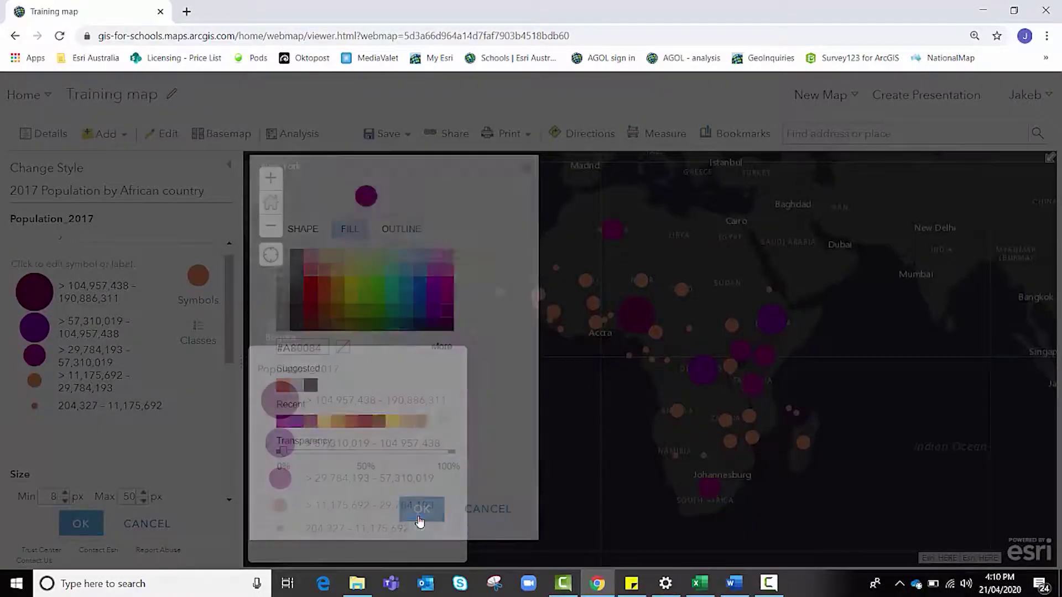
click(34, 381)
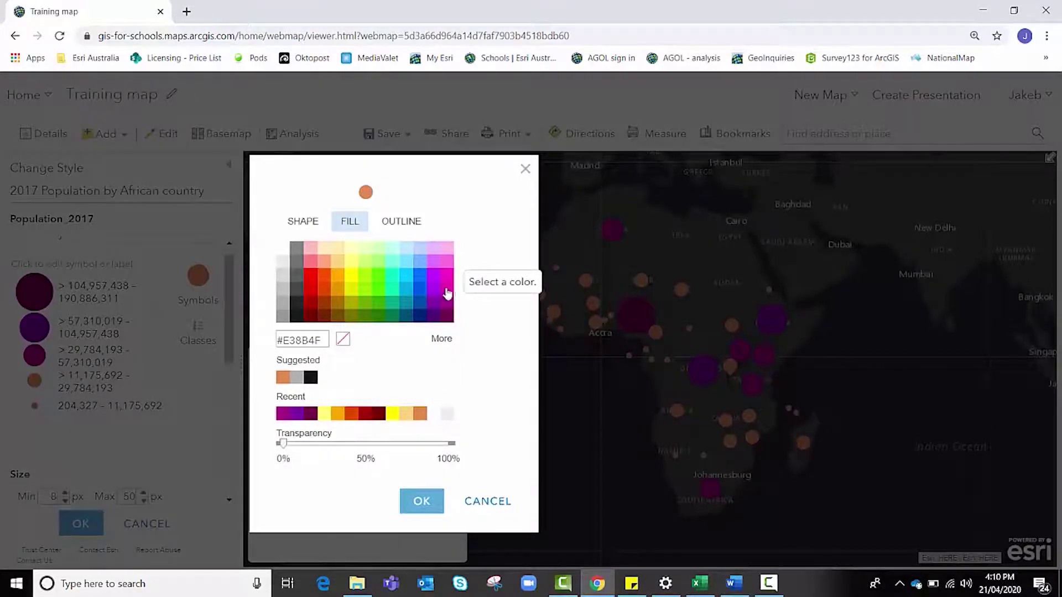
click(446, 293)
click(412, 517)
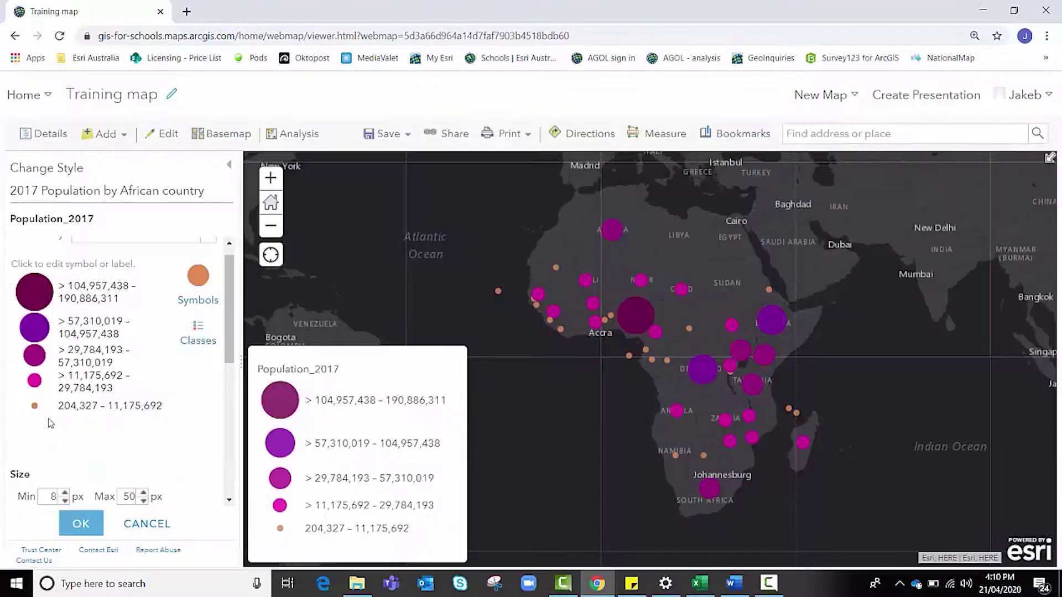
click(33, 402)
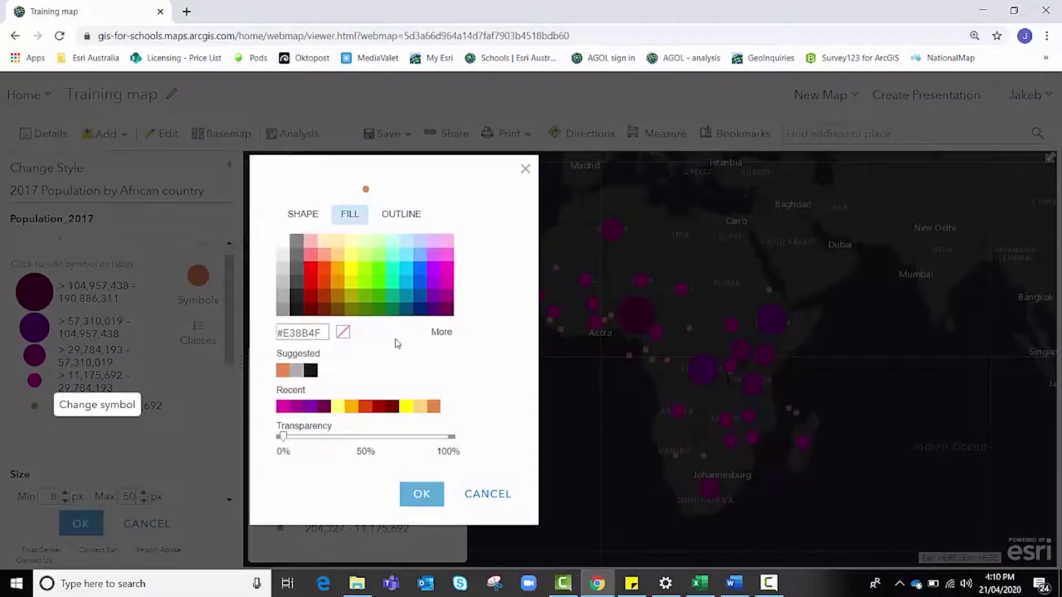
click(447, 260)
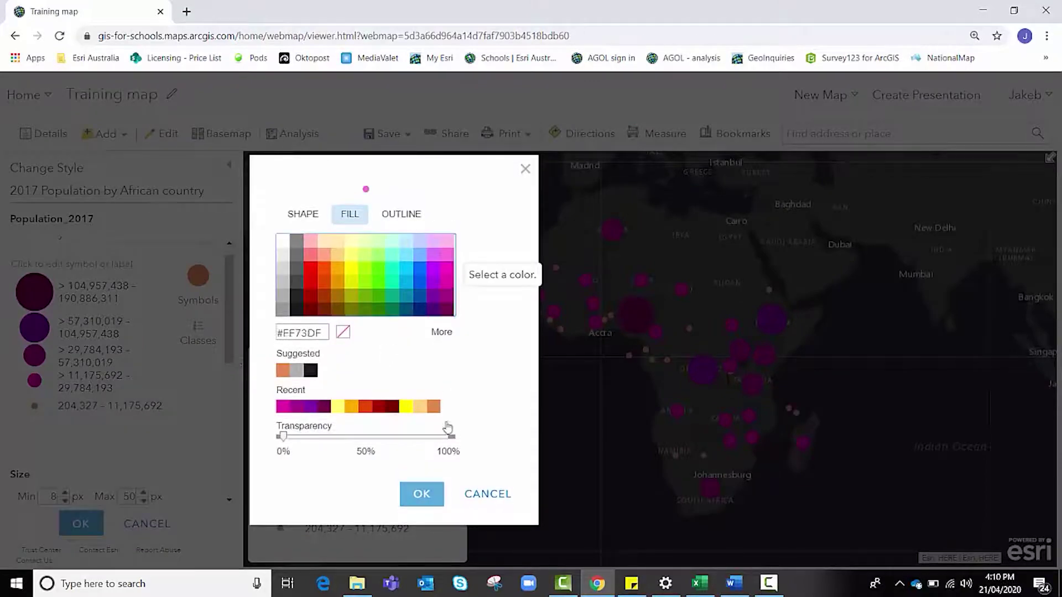
click(421, 494)
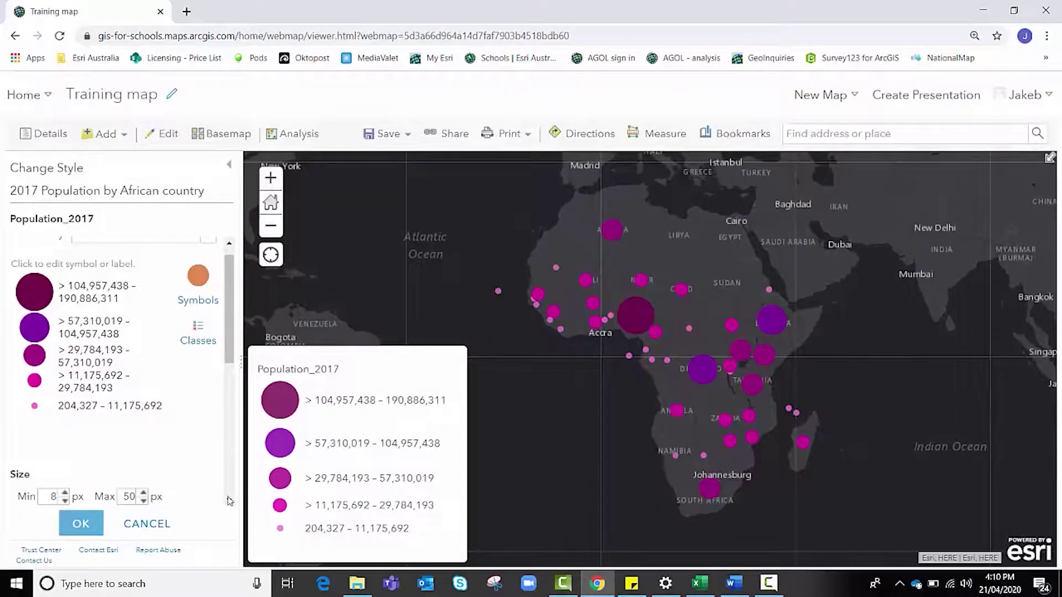
- Apply the purple-to-pink class symbols and finish styling the population layer
click(82, 533)
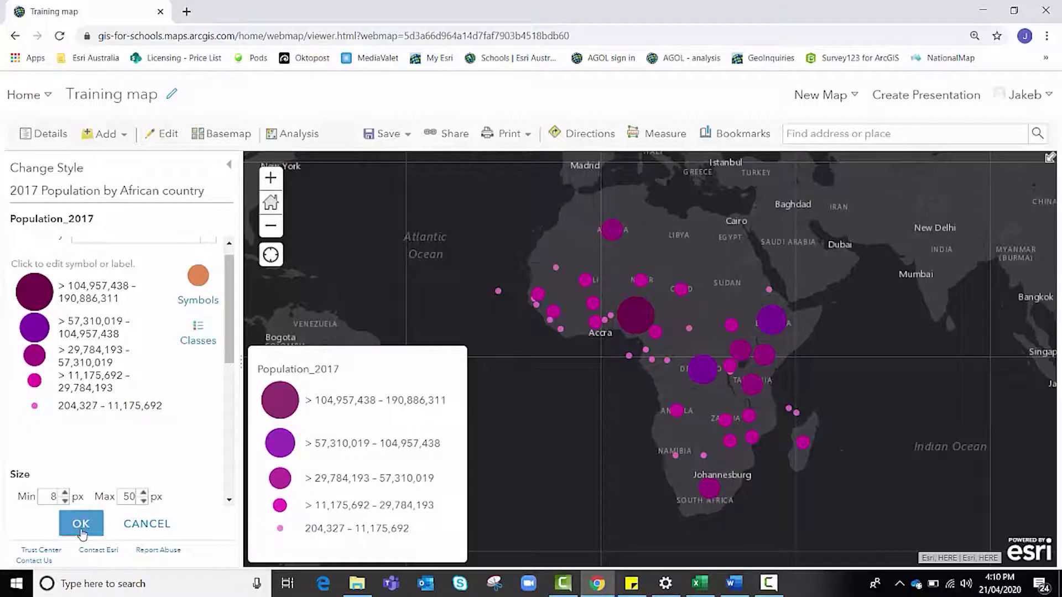
click(82, 531)
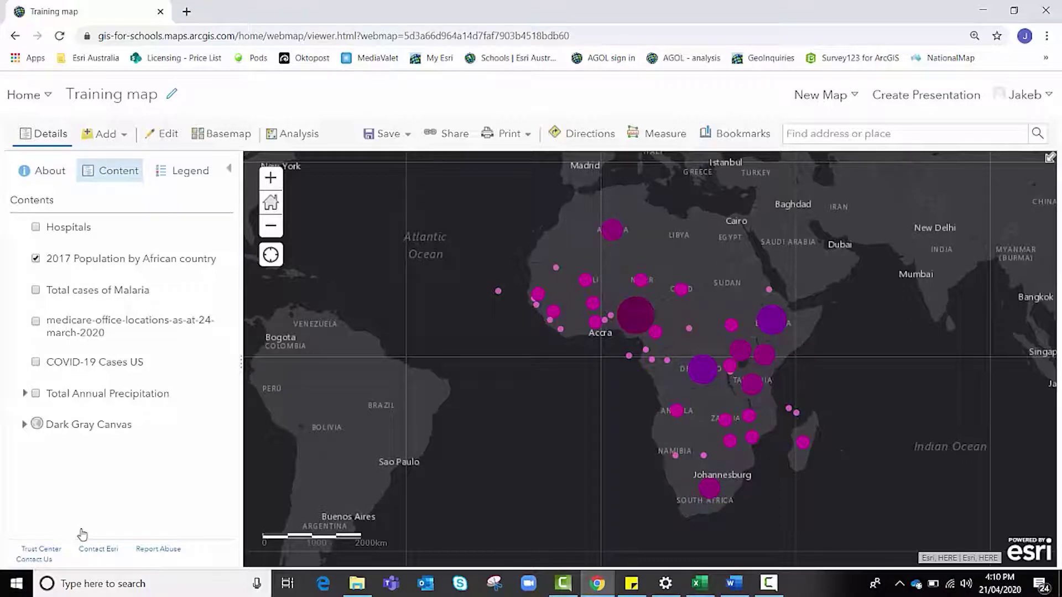
- Show the map legend, then check Nigeria's population in its popup and close it
click(200, 179)
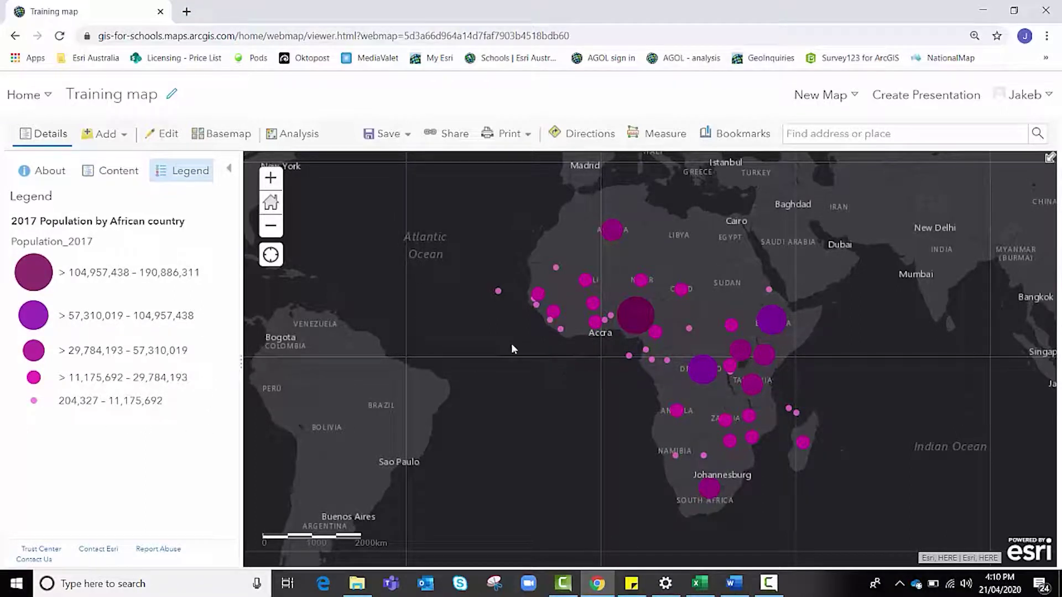
click(640, 317)
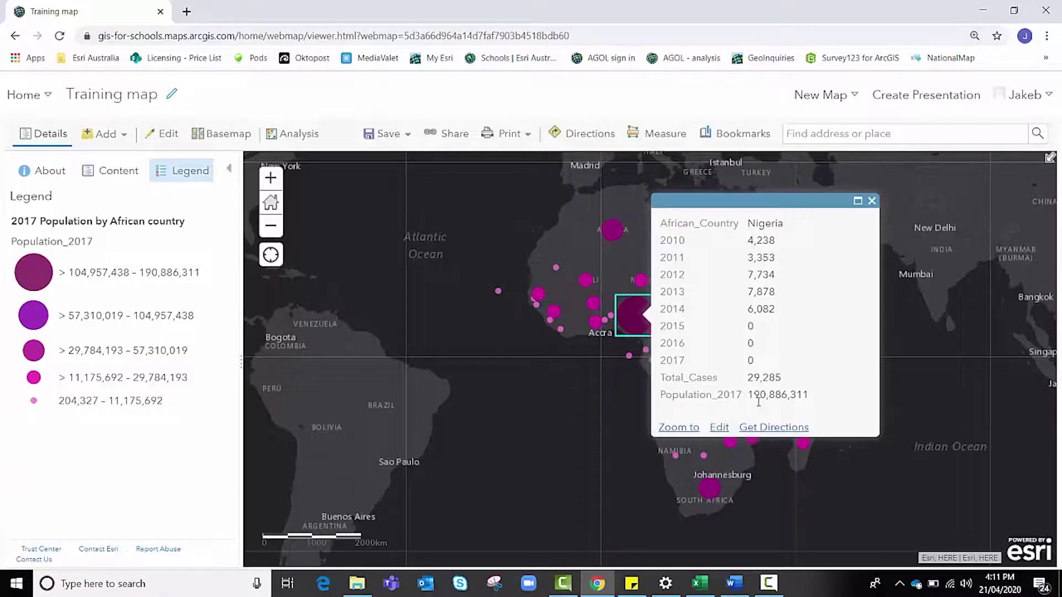
click(871, 202)
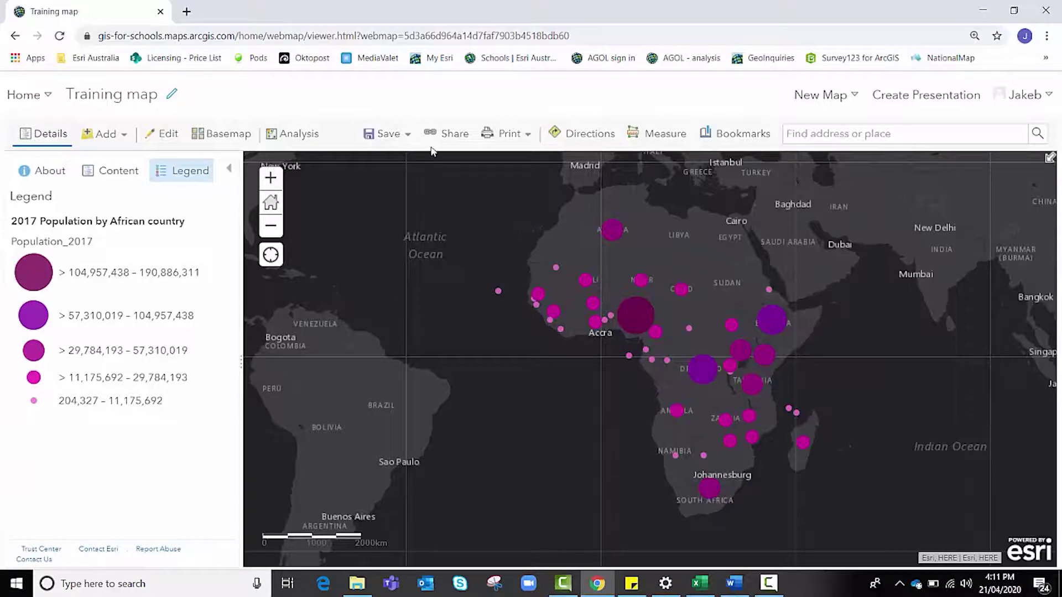
- Print the Training map as Map with Legend in a new tab
click(488, 136)
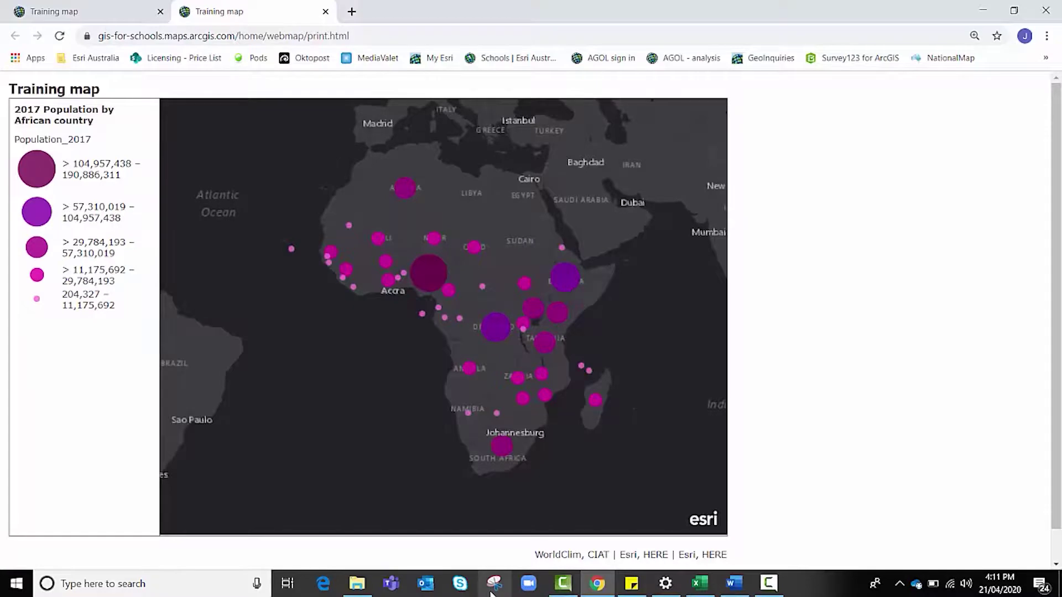
- Snip the print page's map and legend with Snipping Tool, then close it without saving
click(491, 587)
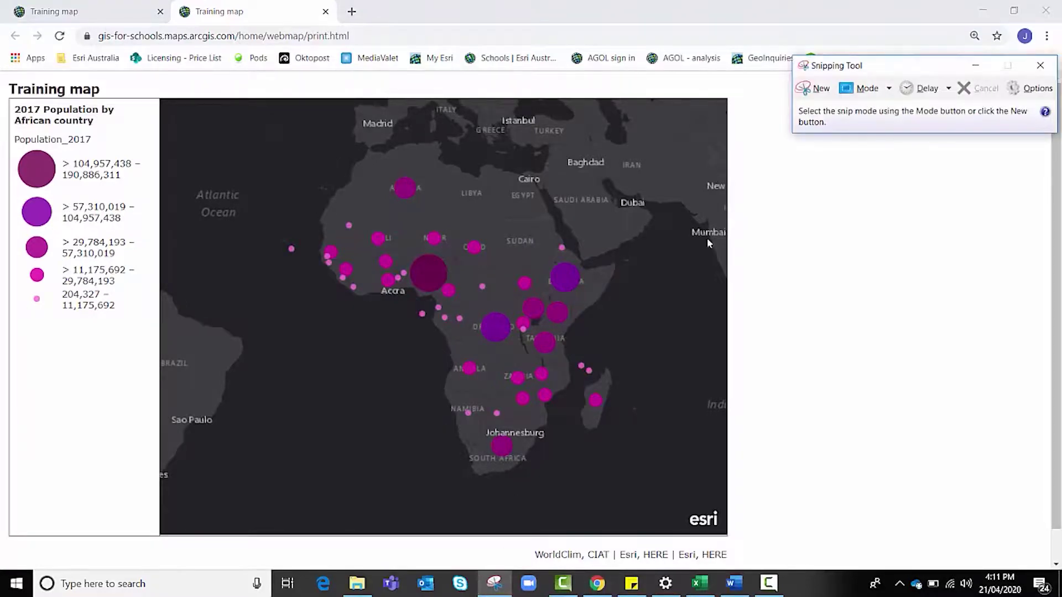
click(813, 87)
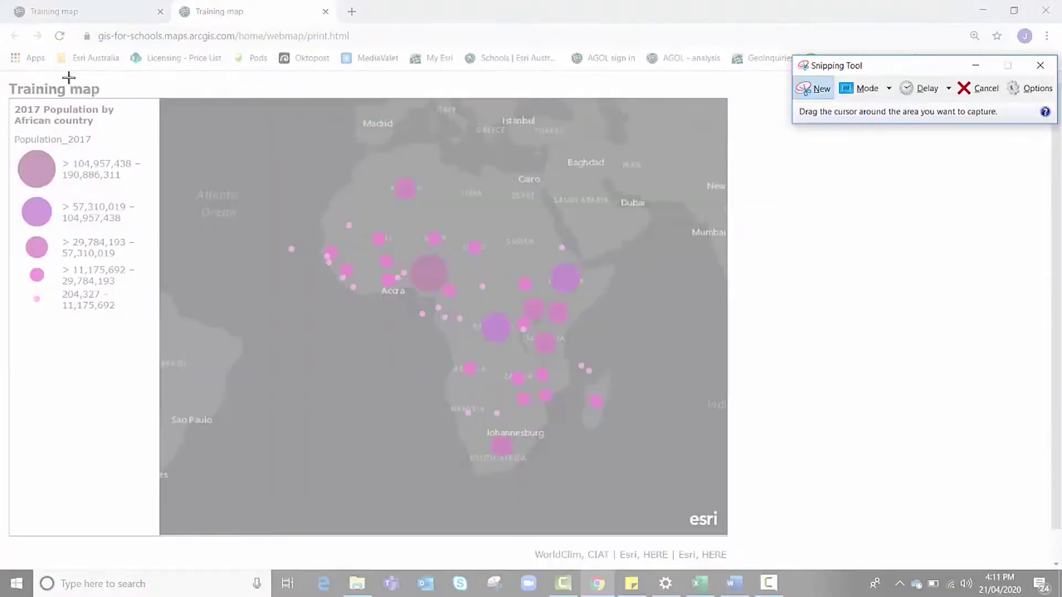
drag(7, 80, 738, 546)
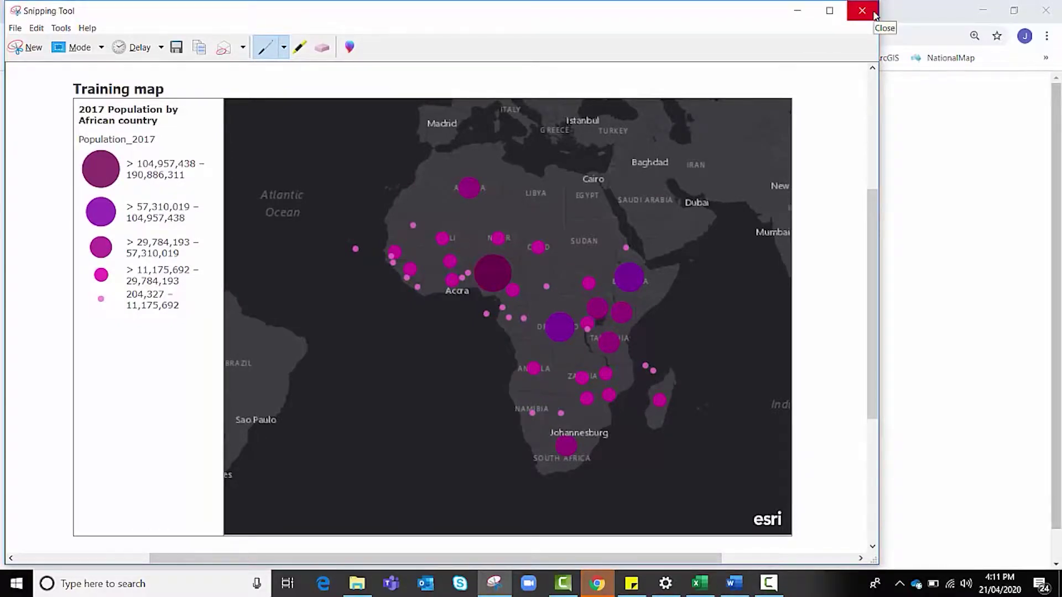
click(875, 13)
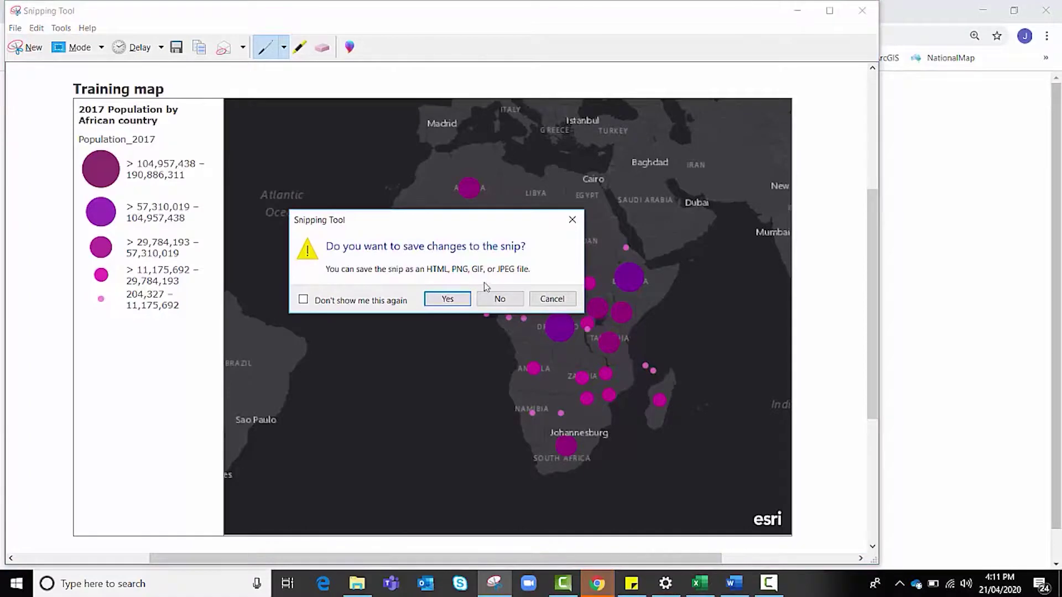
click(492, 299)
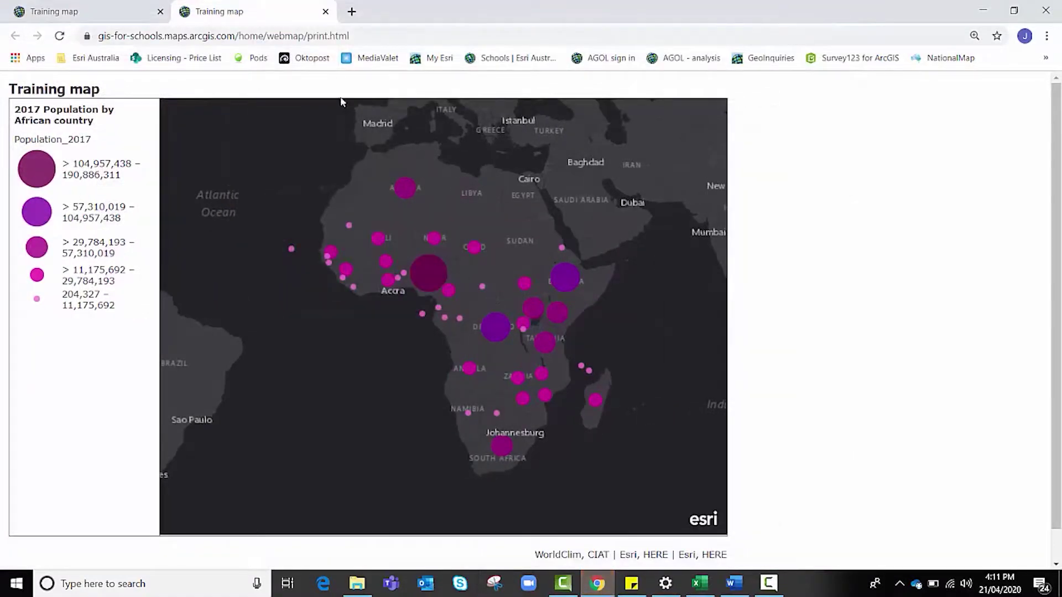
- Close the print page tab and dismiss the Print dropdown in the map viewer
click(325, 12)
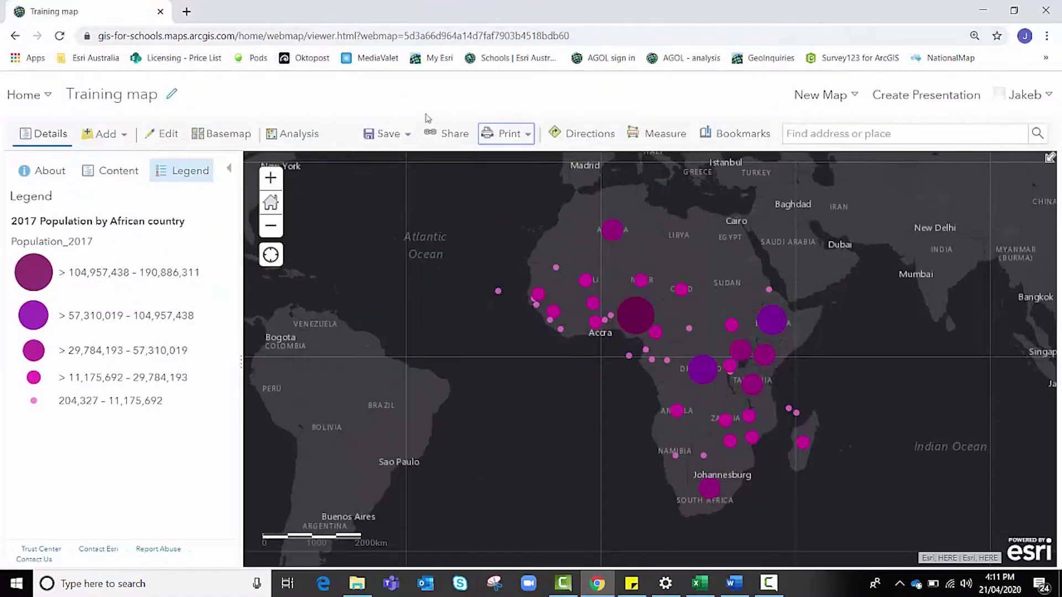
click(498, 136)
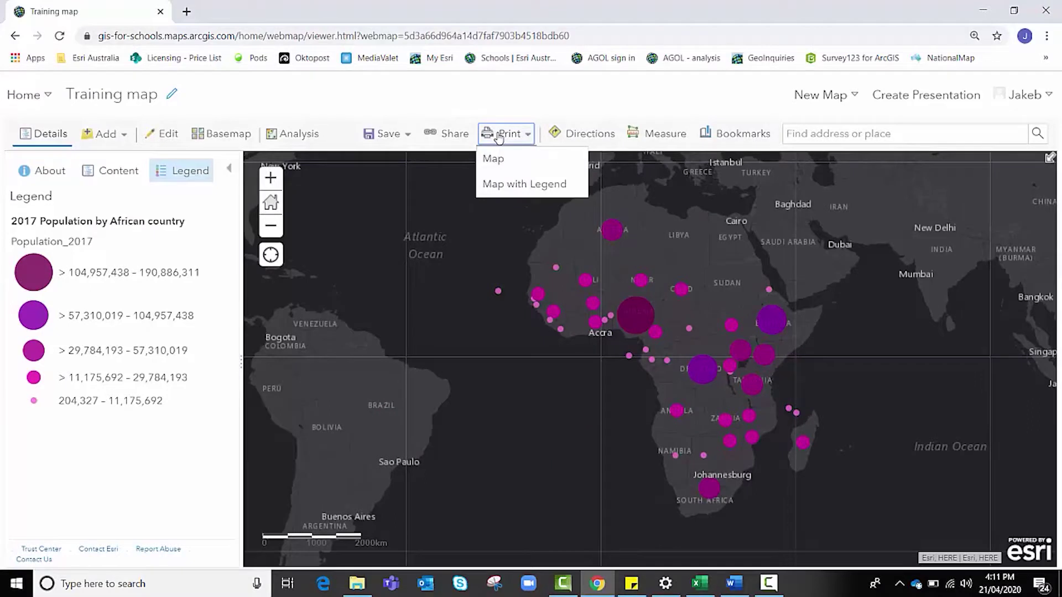
click(498, 136)
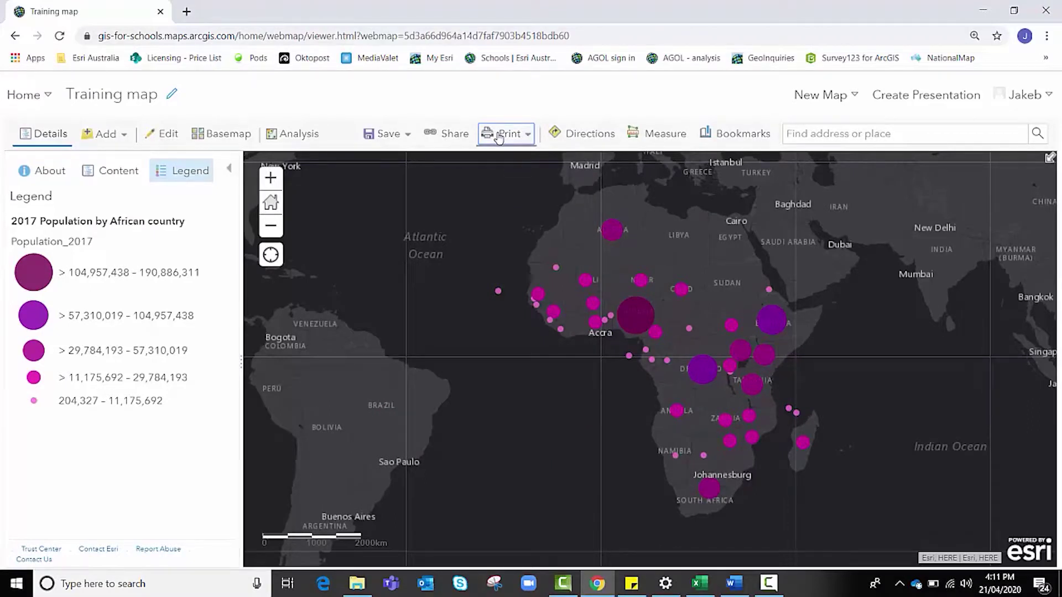